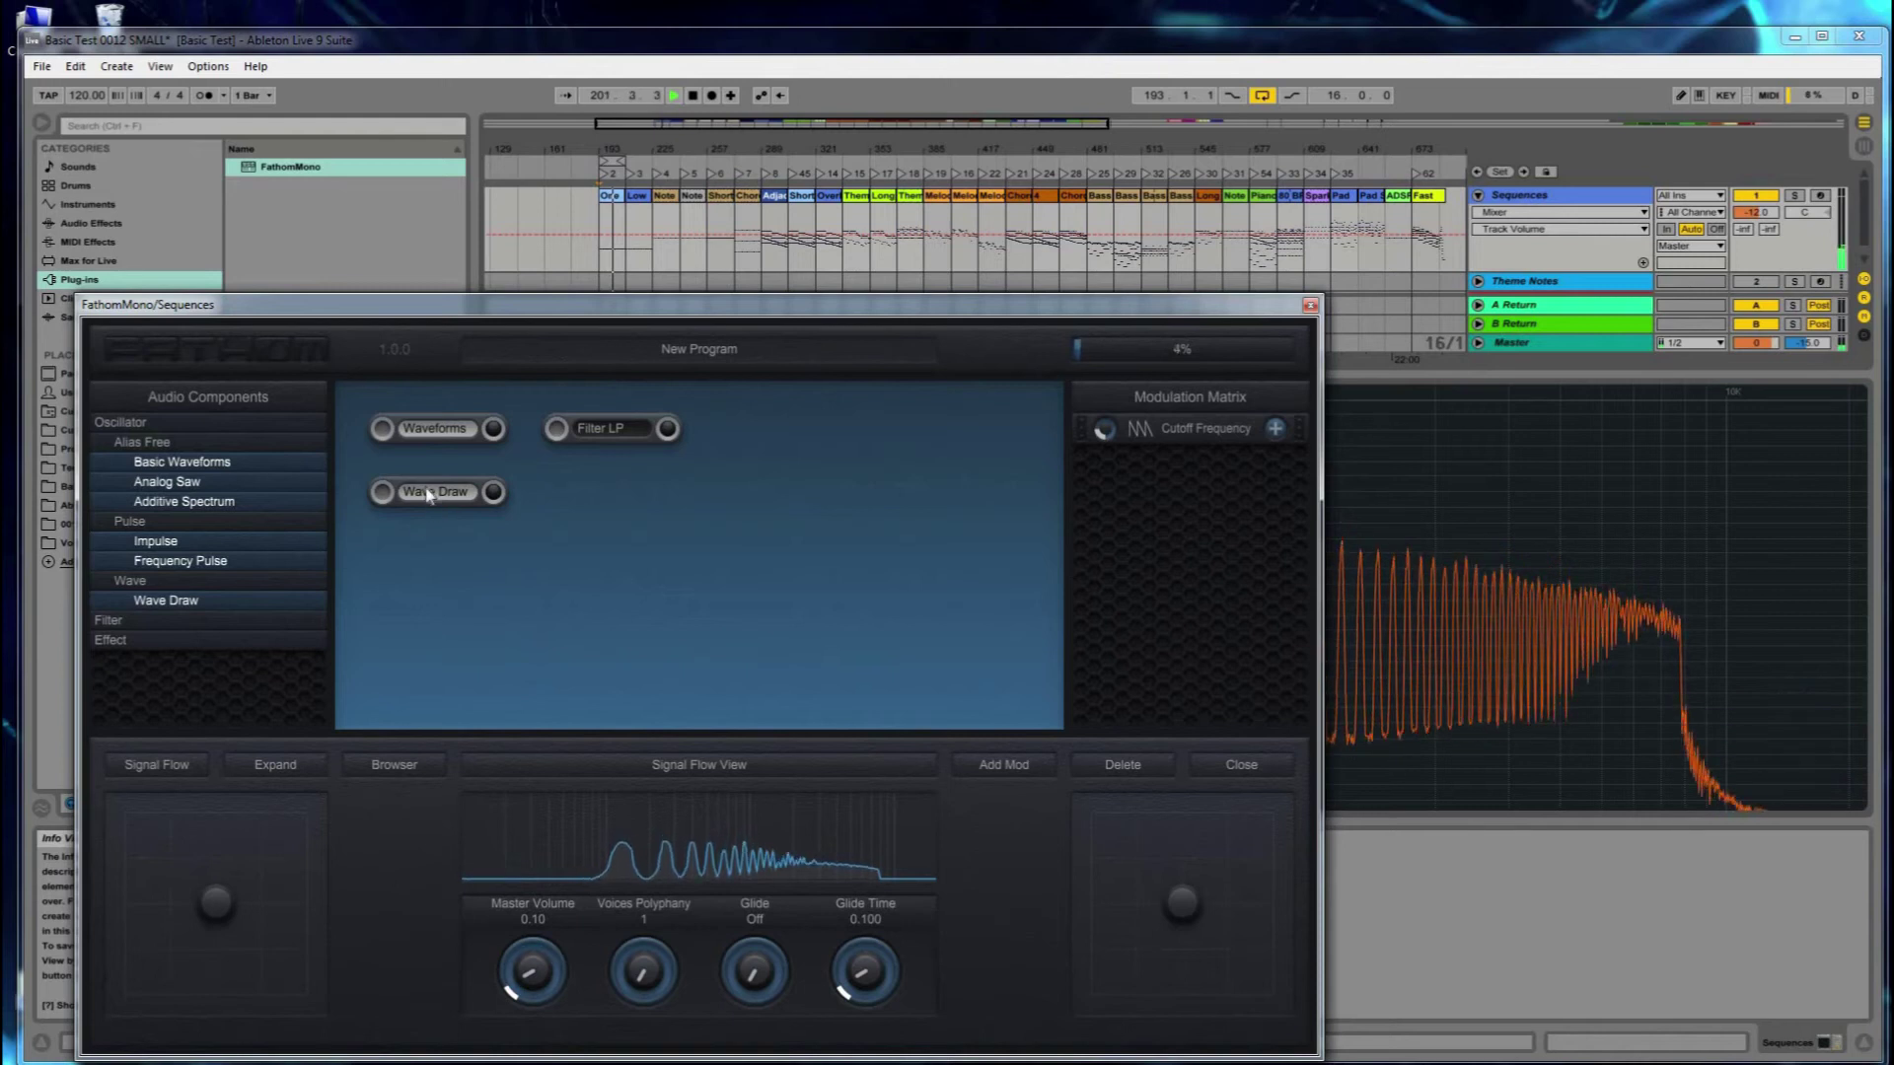
Open the Wave Draw oscillator's main settings and reduce its Partials to 10.80
{"action": "left_click", "coordinate": [431, 493]}
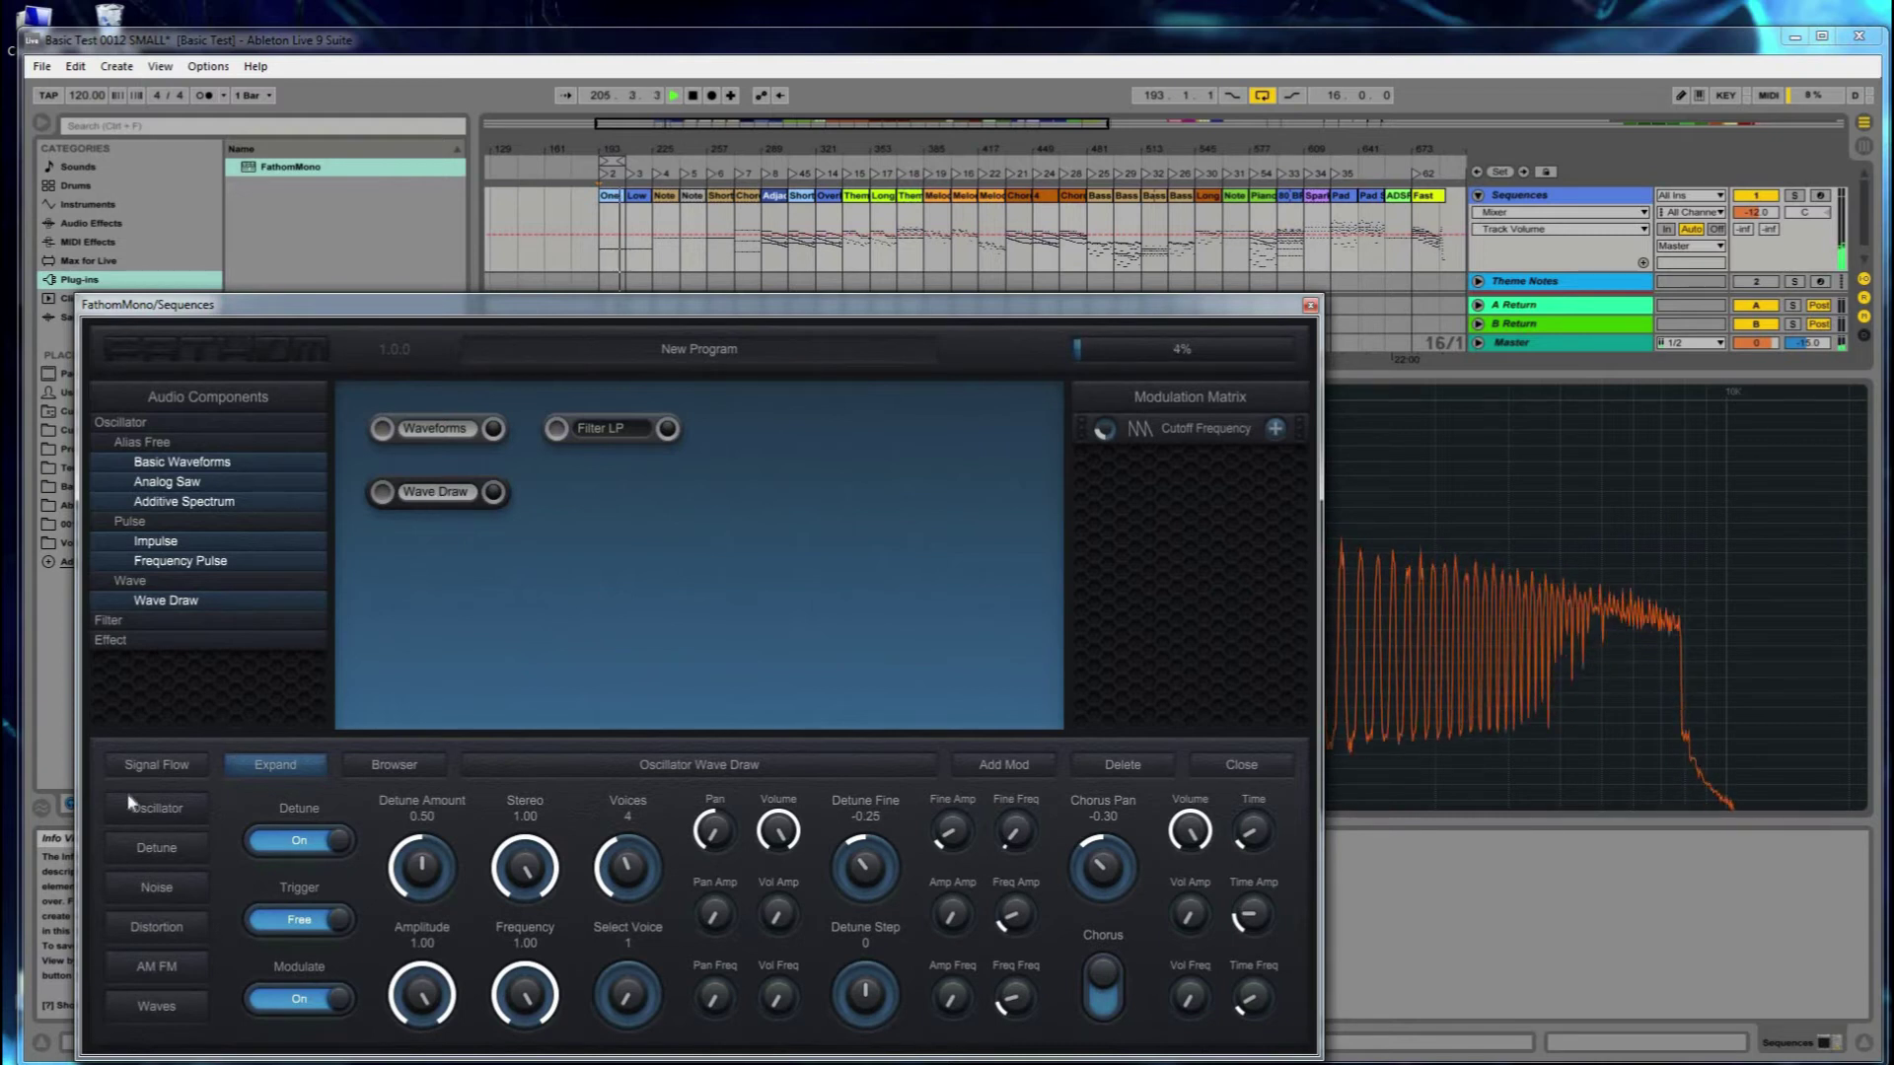
{"action": "left_click", "coordinate": [138, 817]}
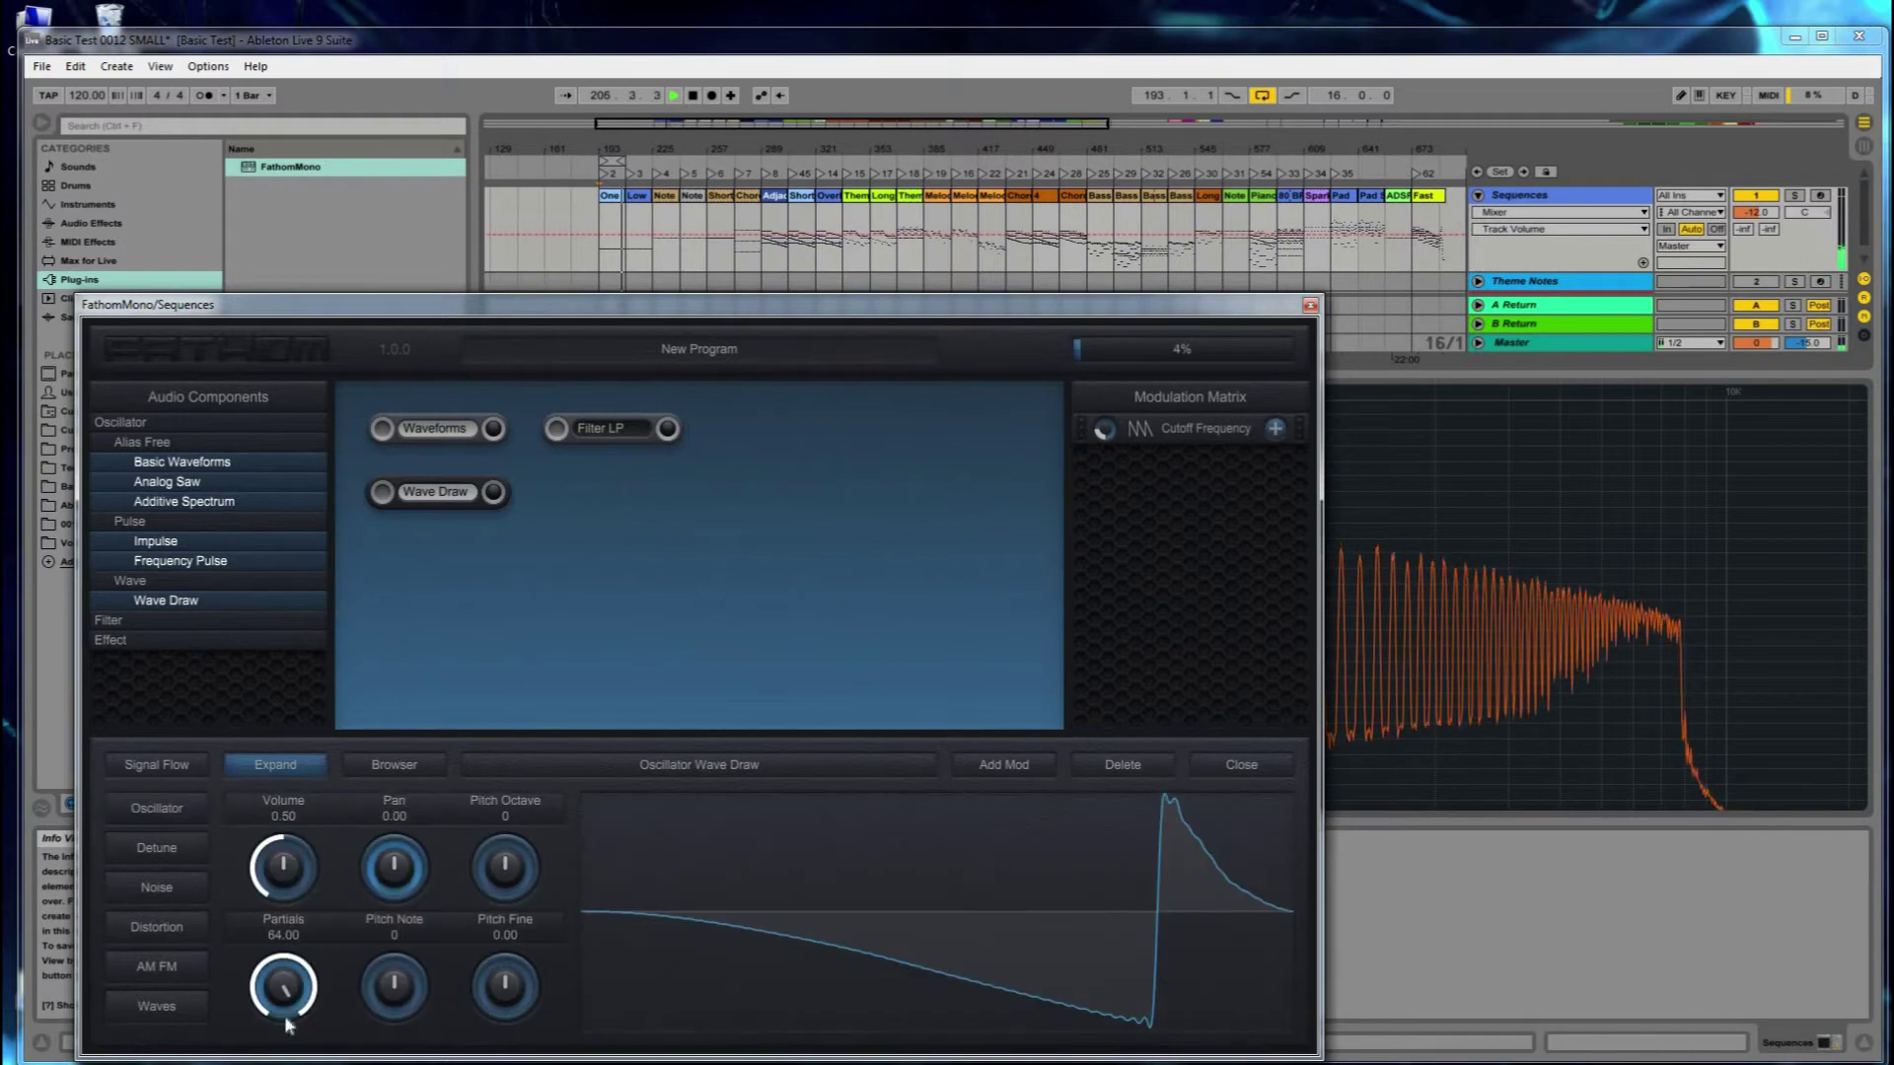
{"action": "left_click_drag", "start_coordinate": [301, 1023], "coordinate": [283, 998]}
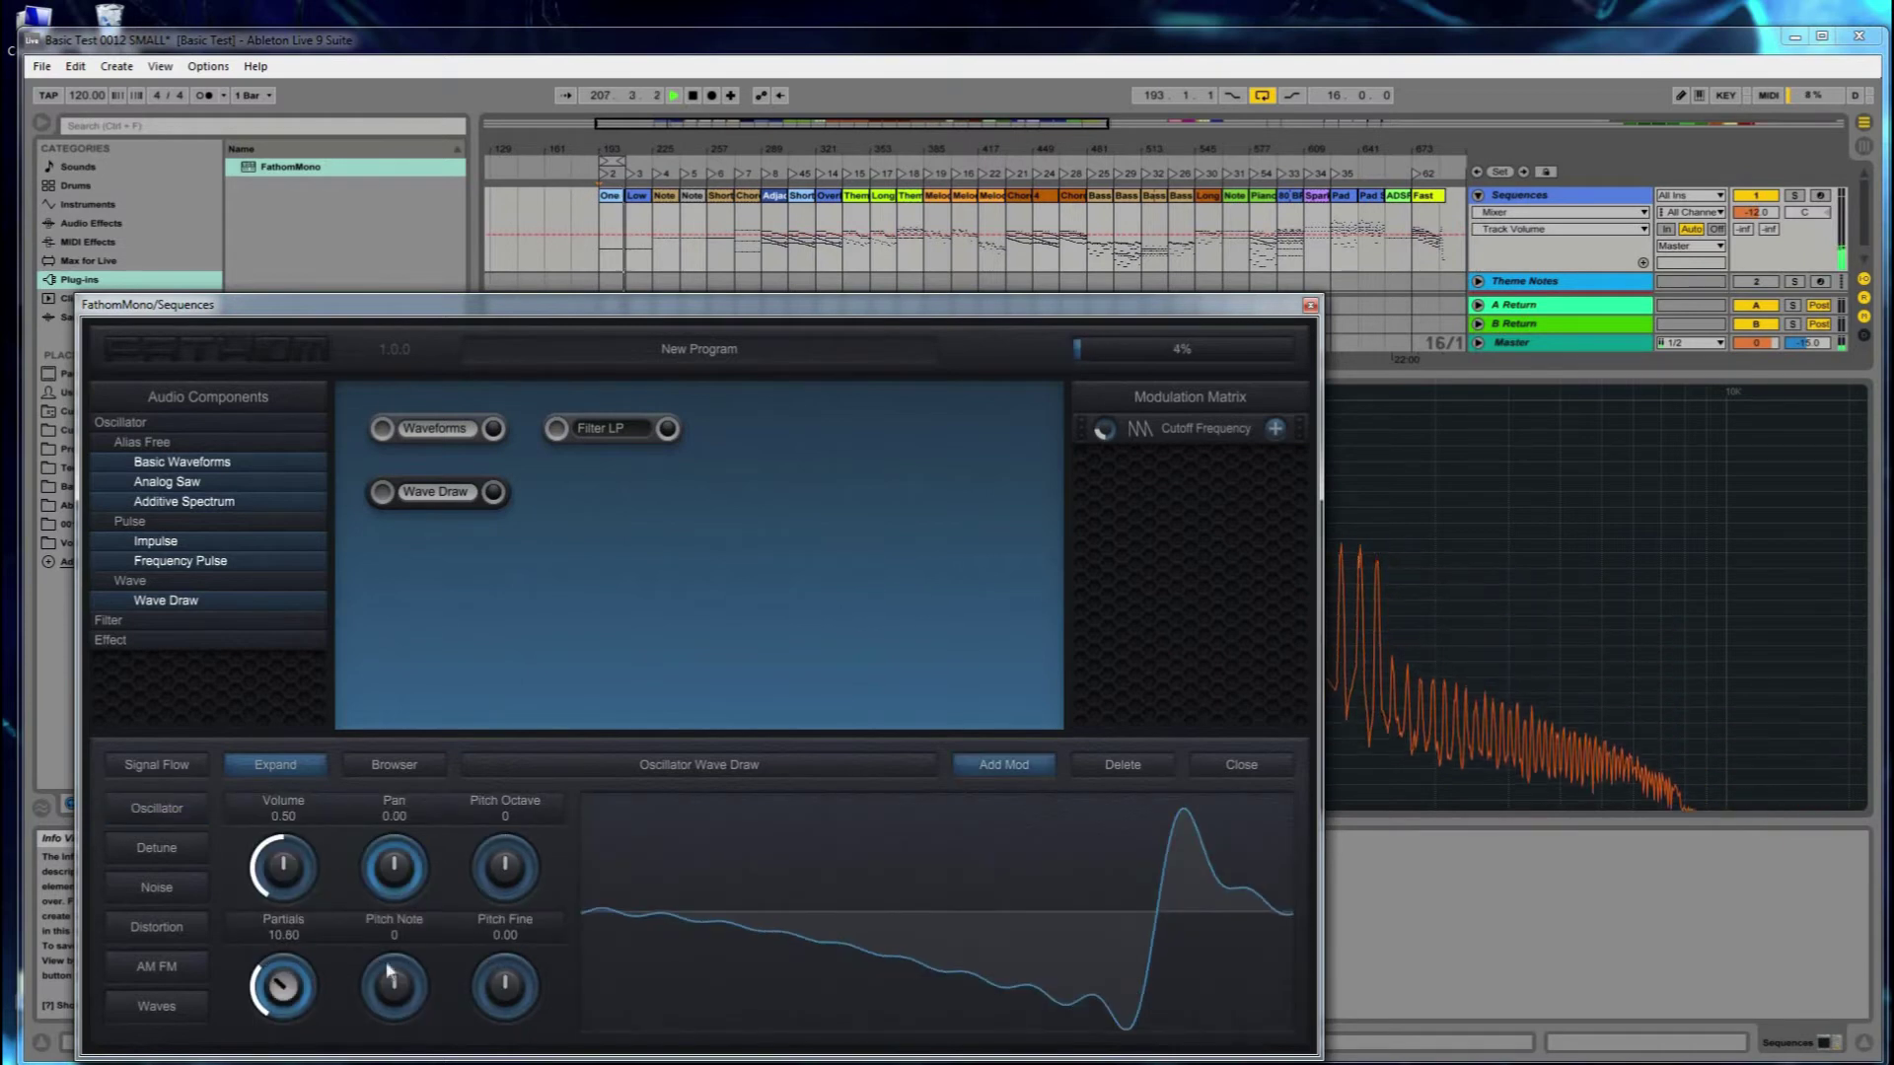
Add a modulation to the Wave Draw oscillator's Partials, using the existing LFO 1 as its modulator
{"action": "left_click", "coordinate": [1002, 766]}
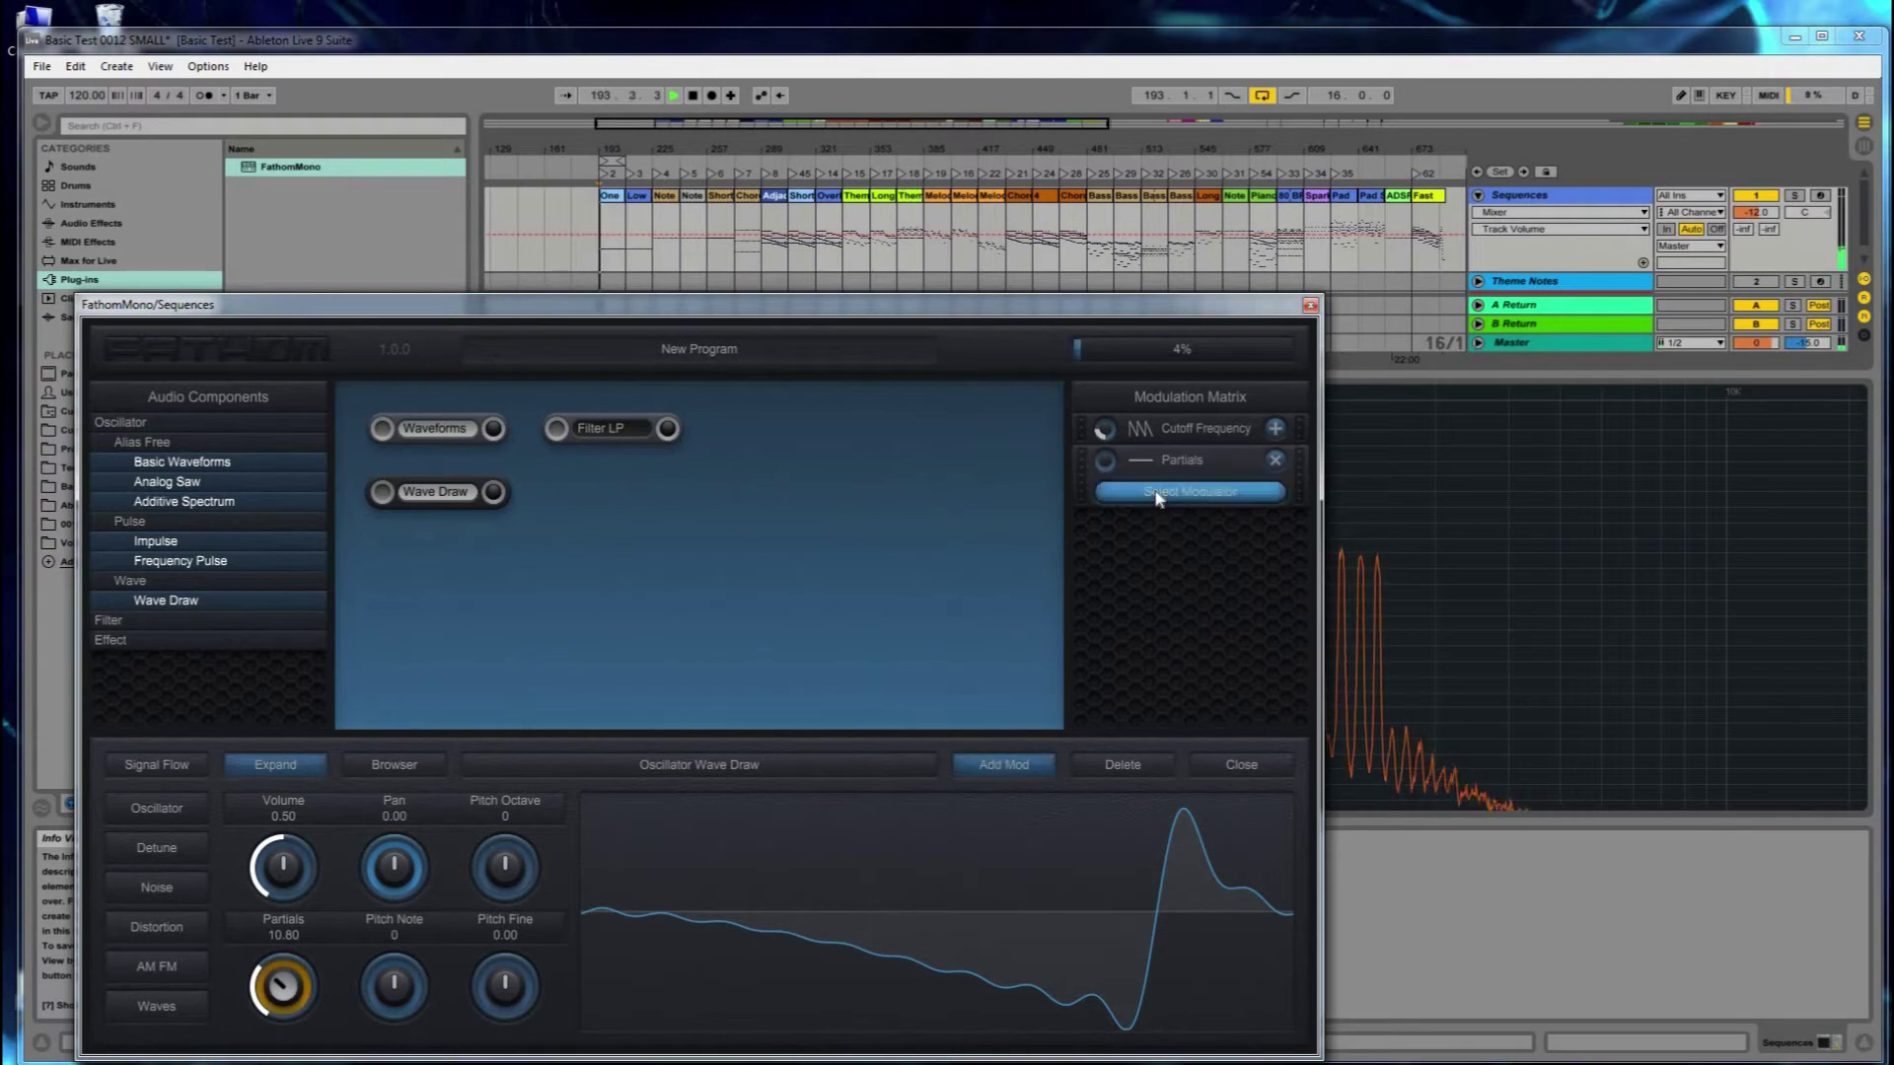
{"action": "left_click", "coordinate": [1174, 492]}
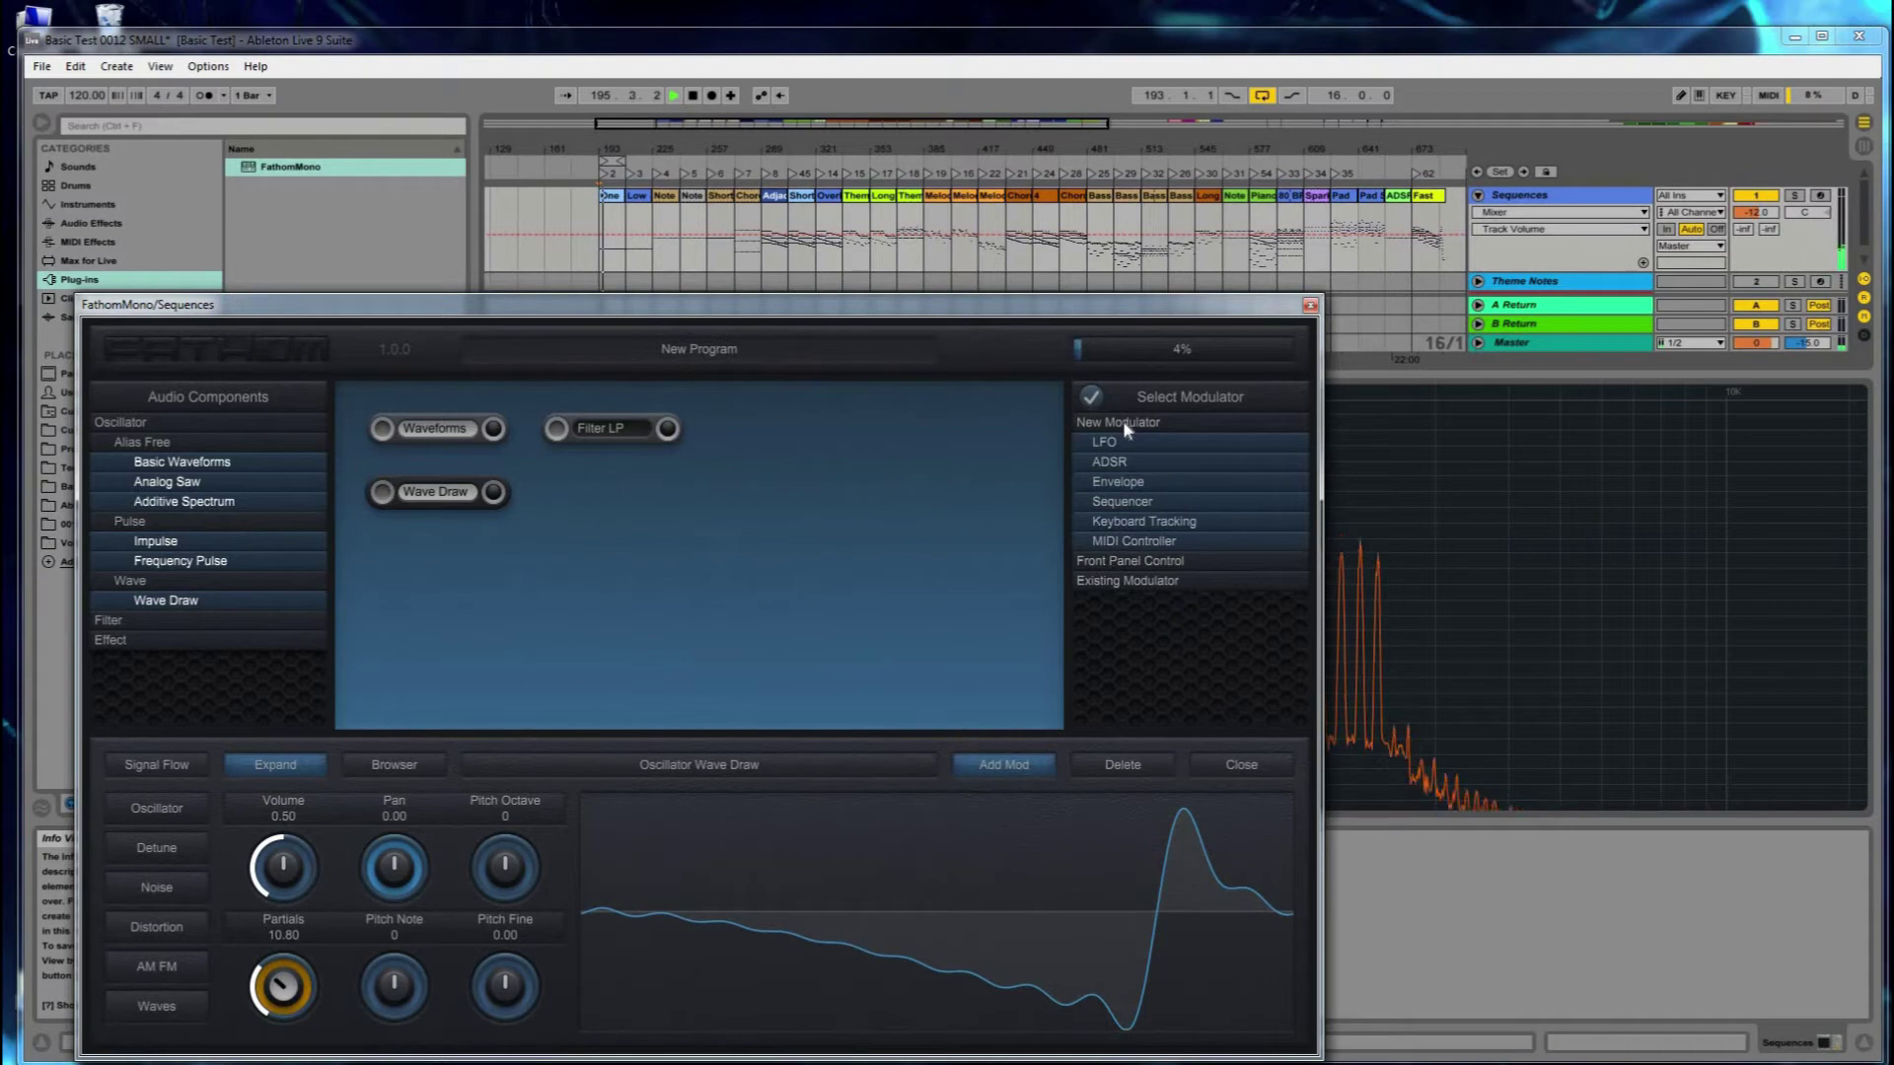
{"action": "left_click", "coordinate": [1122, 424]}
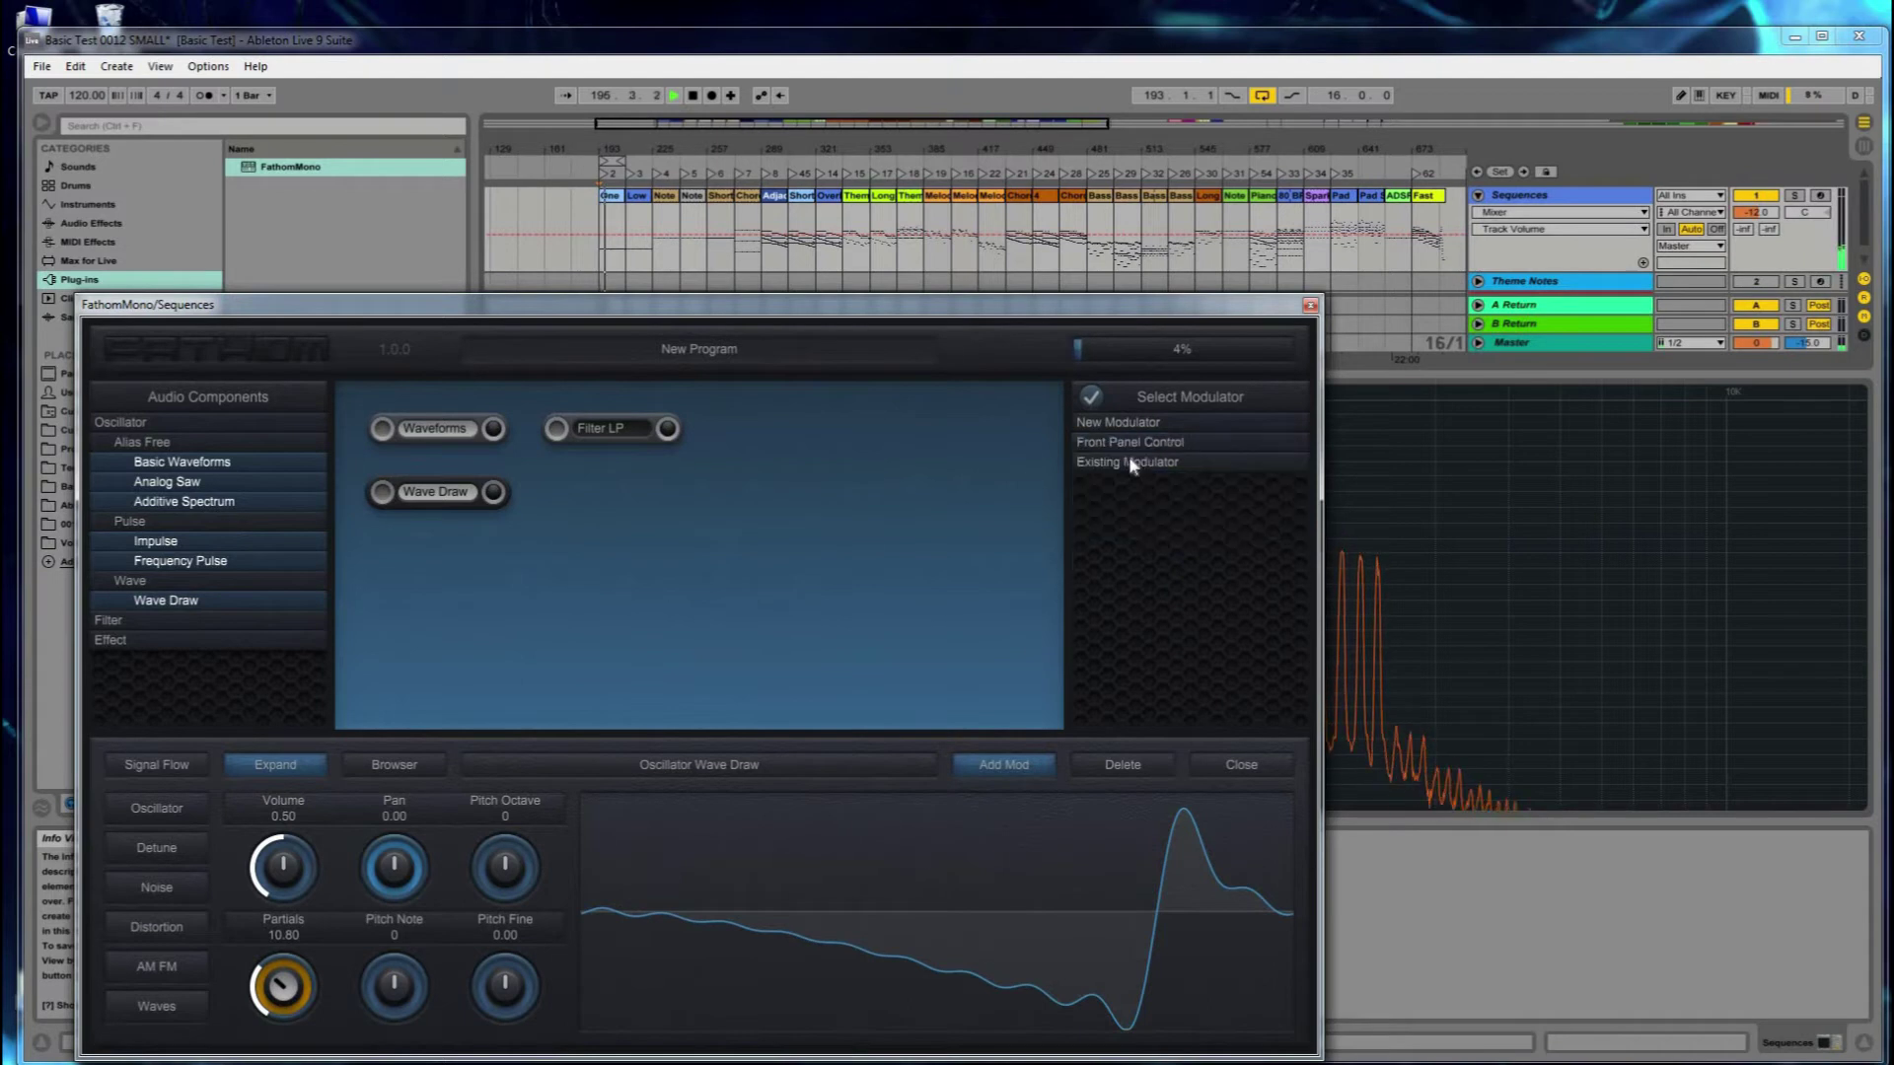
{"action": "left_click", "coordinate": [1139, 464]}
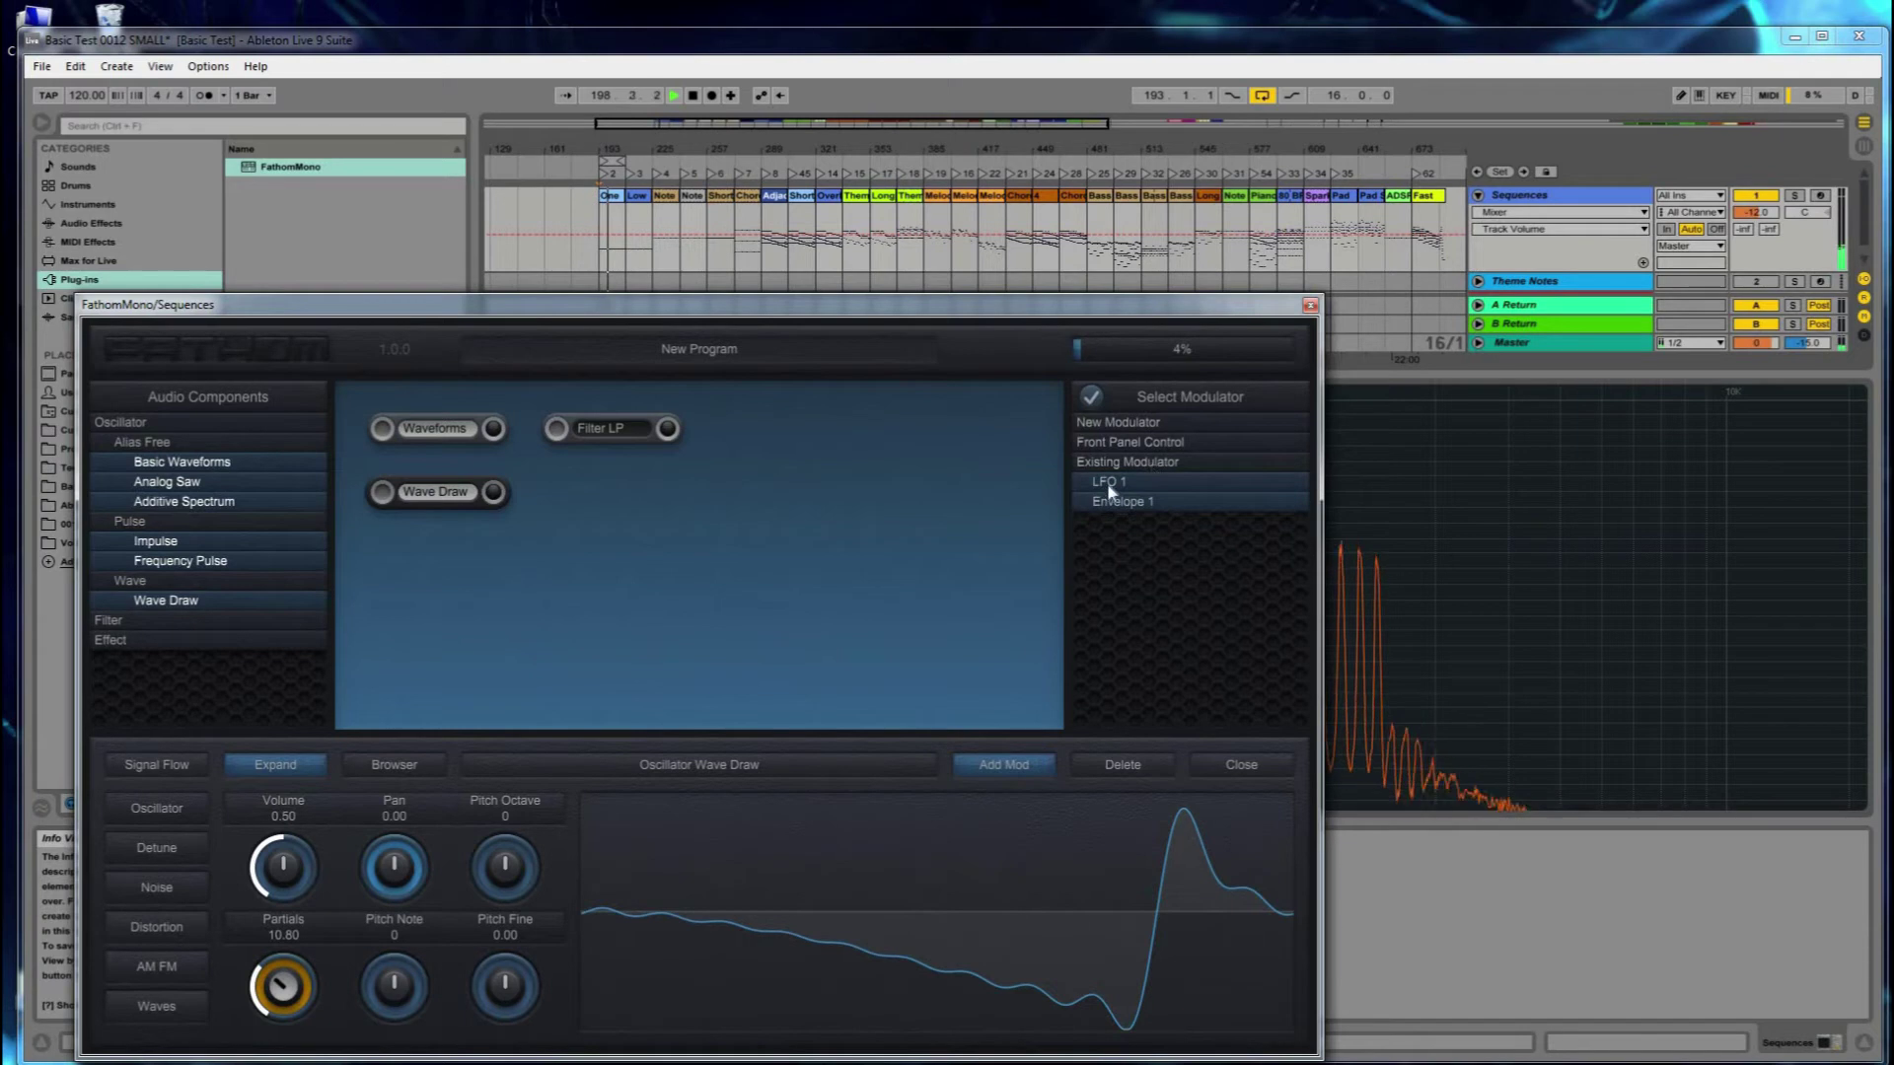
{"action": "left_click", "coordinate": [1104, 483]}
{"action": "left_click", "coordinate": [1093, 393]}
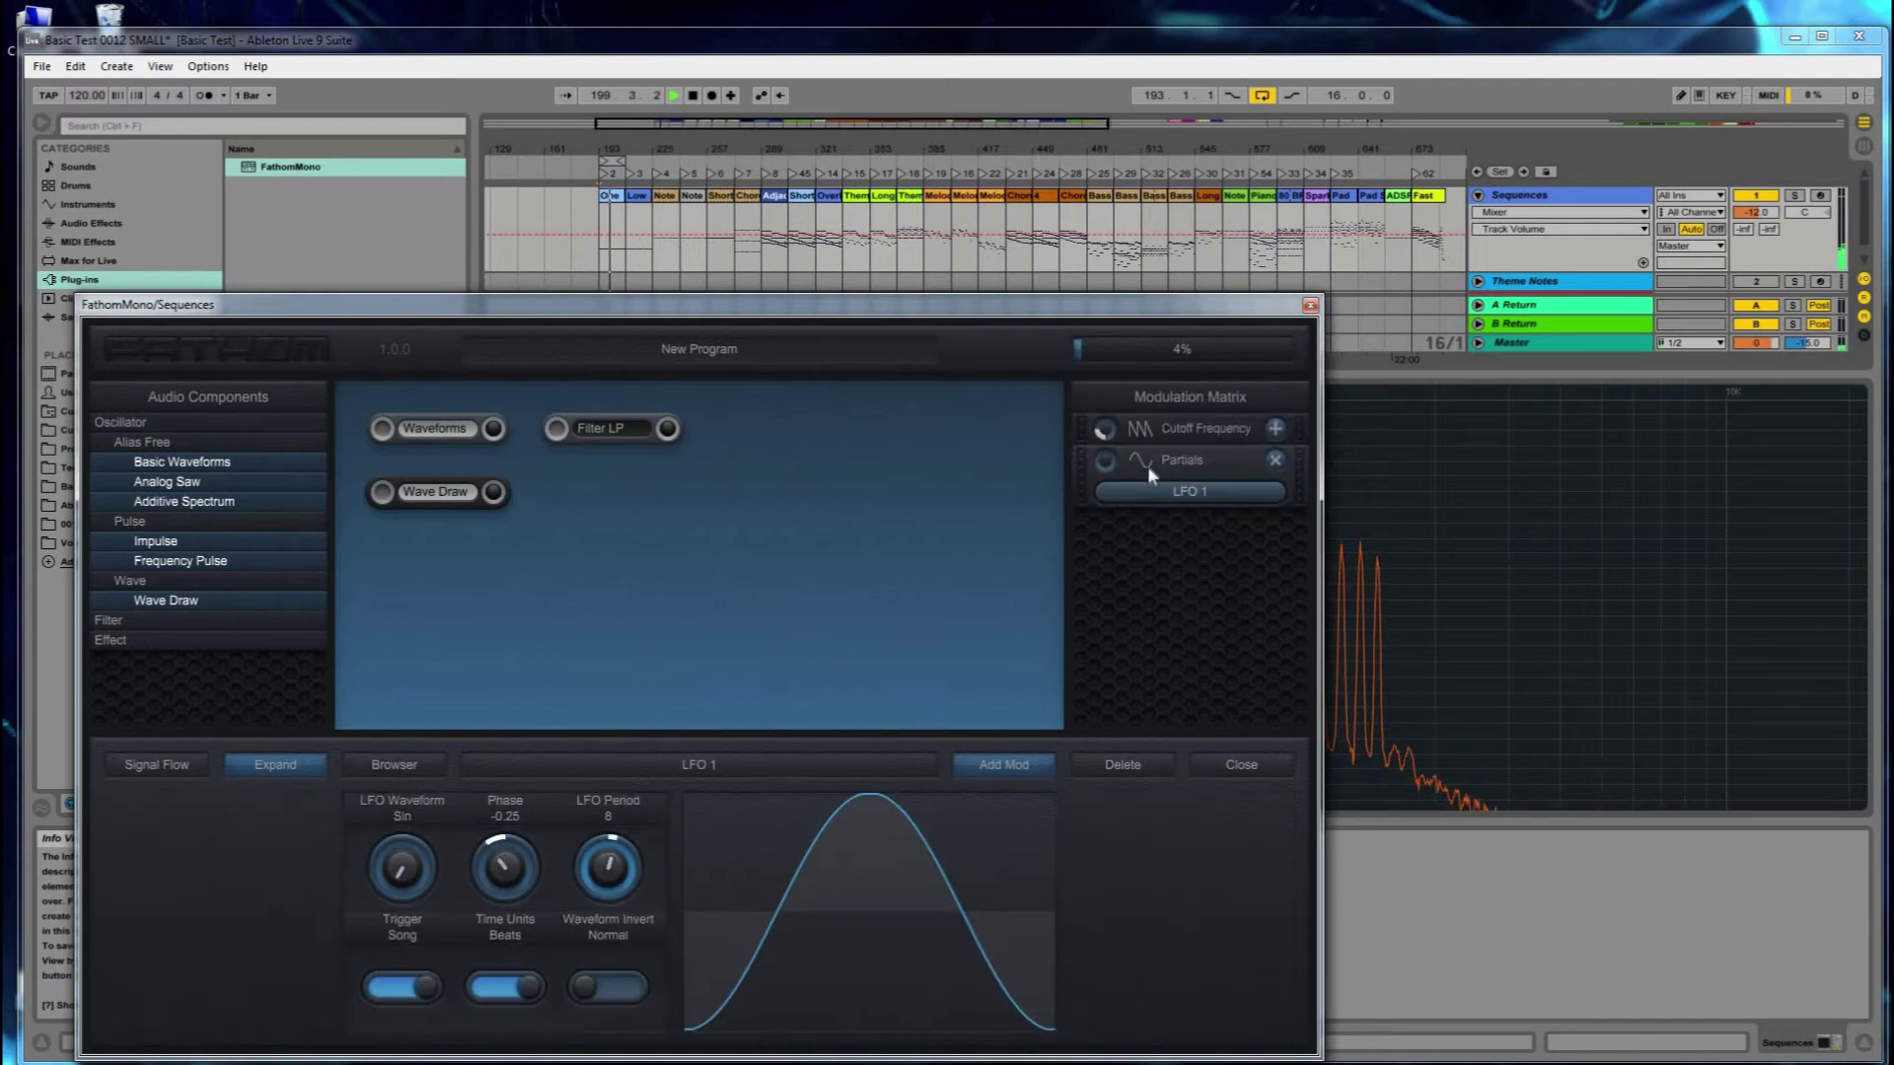
Set the Partials modulation's mode to Add and raise its LFO 1 modulation amount
{"action": "left_click", "coordinate": [1278, 461]}
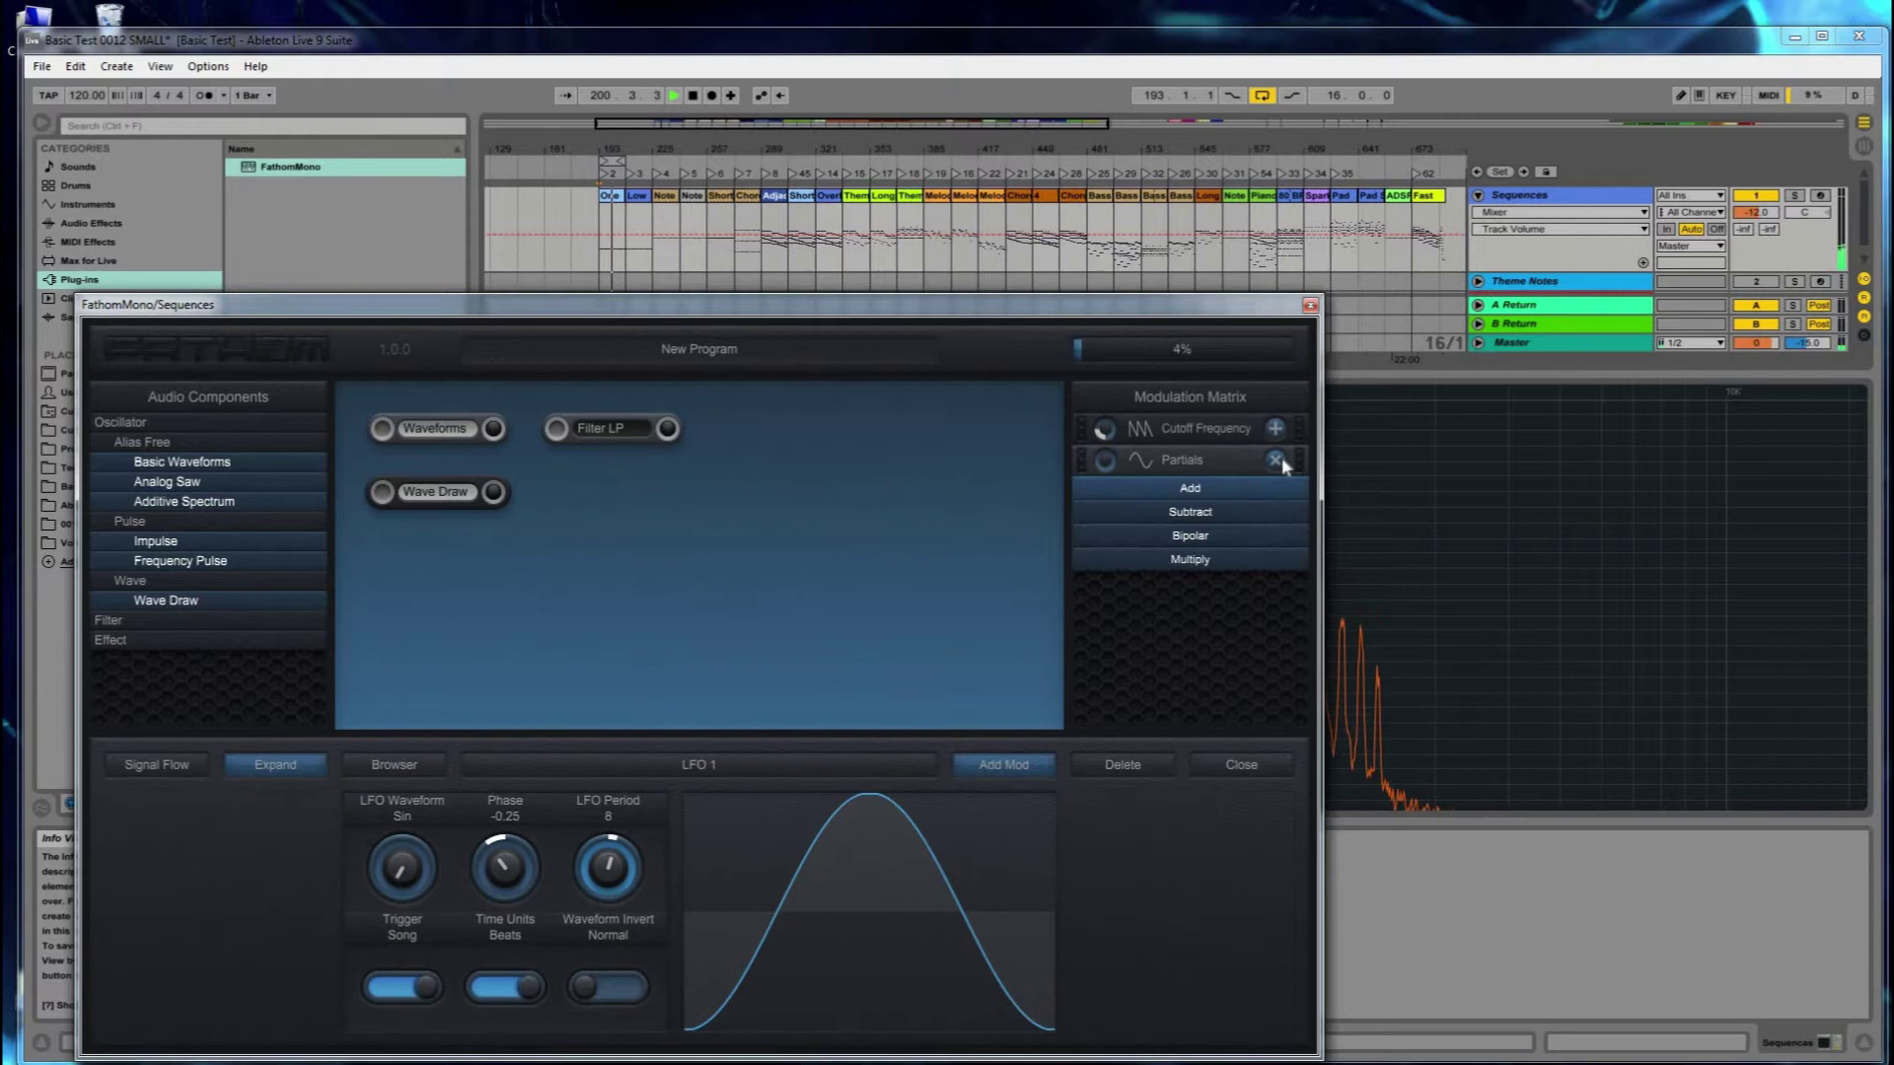
{"action": "left_click", "coordinate": [1278, 461]}
{"action": "left_click", "coordinate": [435, 492]}
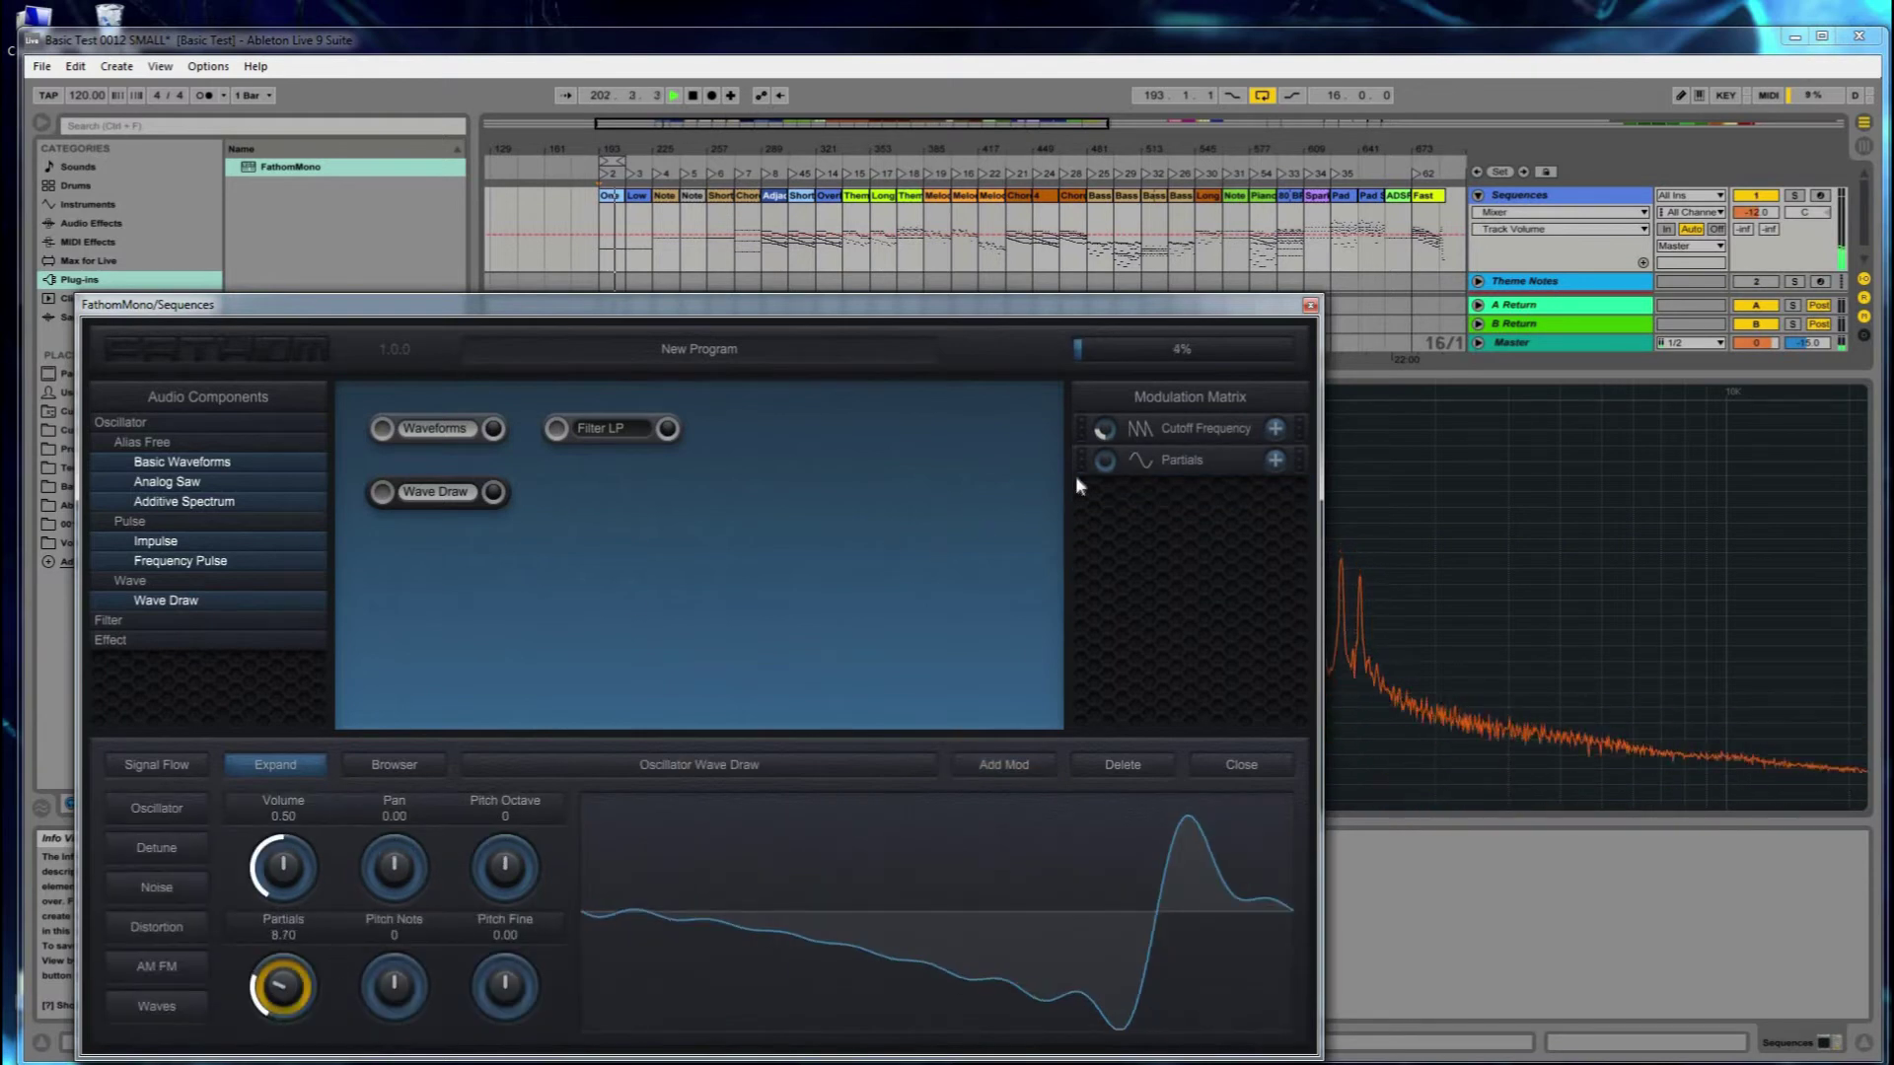
{"action": "mouse_move", "coordinate": [1106, 465]}
{"action": "left_click_drag", "start_coordinate": [1109, 464], "coordinate": [1111, 416]}
{"action": "left_click", "coordinate": [708, 579]}
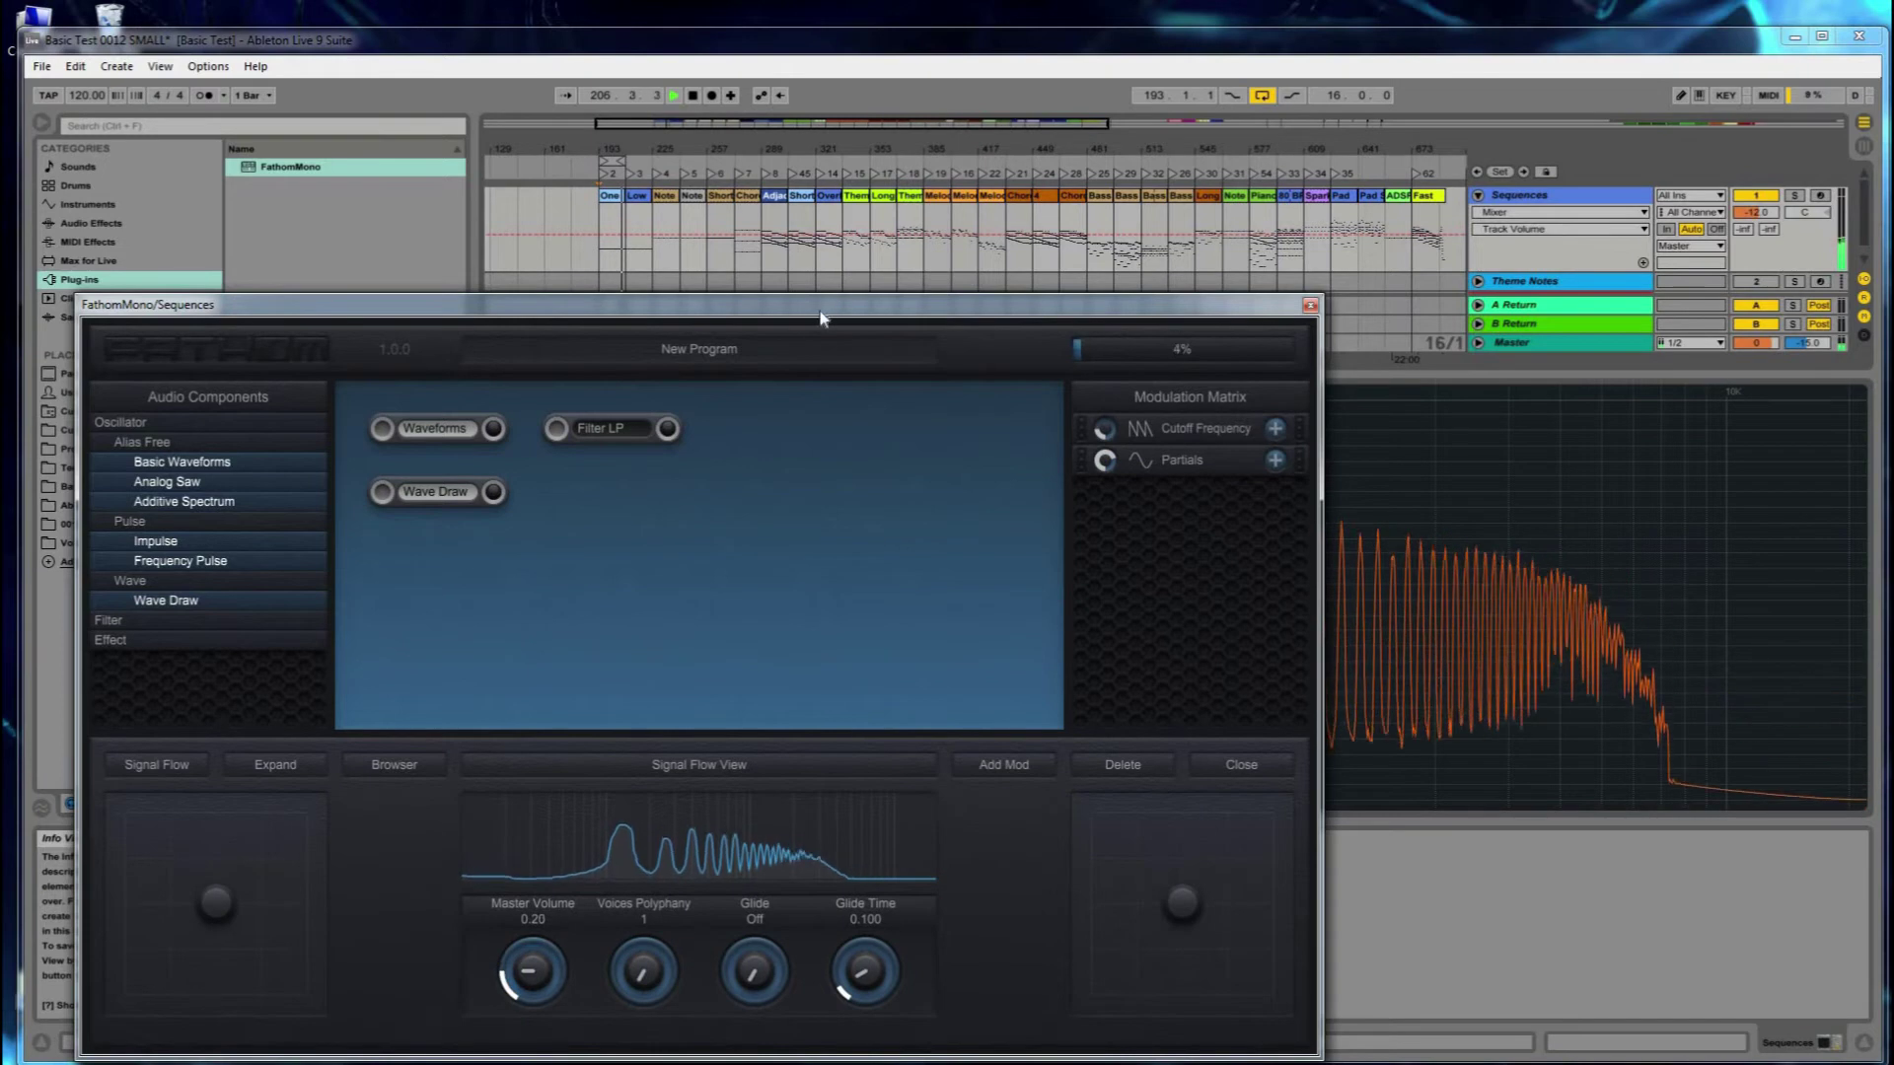
Open the Wave Draw waveform editor, draw a raised notch in the low section, smooth it back to the original slope and exit
{"action": "left_click_drag", "start_coordinate": [761, 306], "coordinate": [714, 312]}
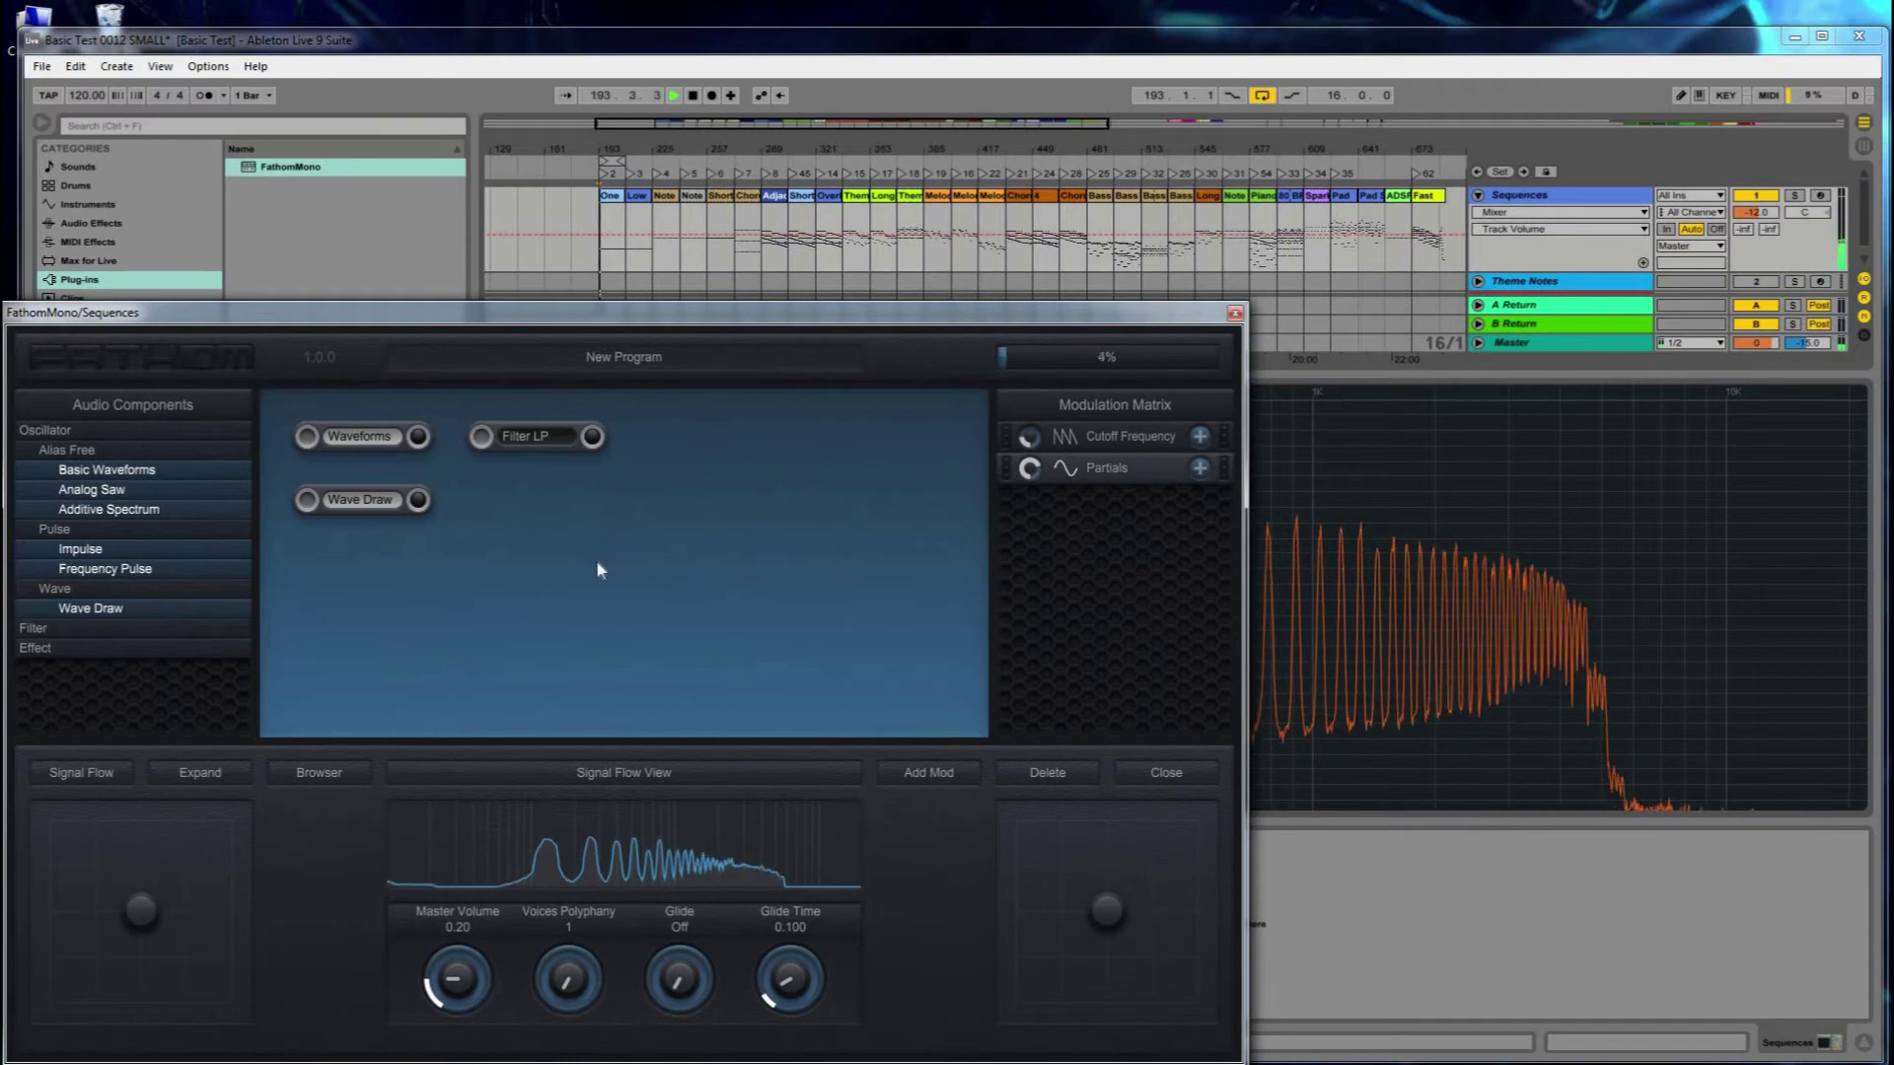
{"action": "left_click", "coordinate": [356, 502]}
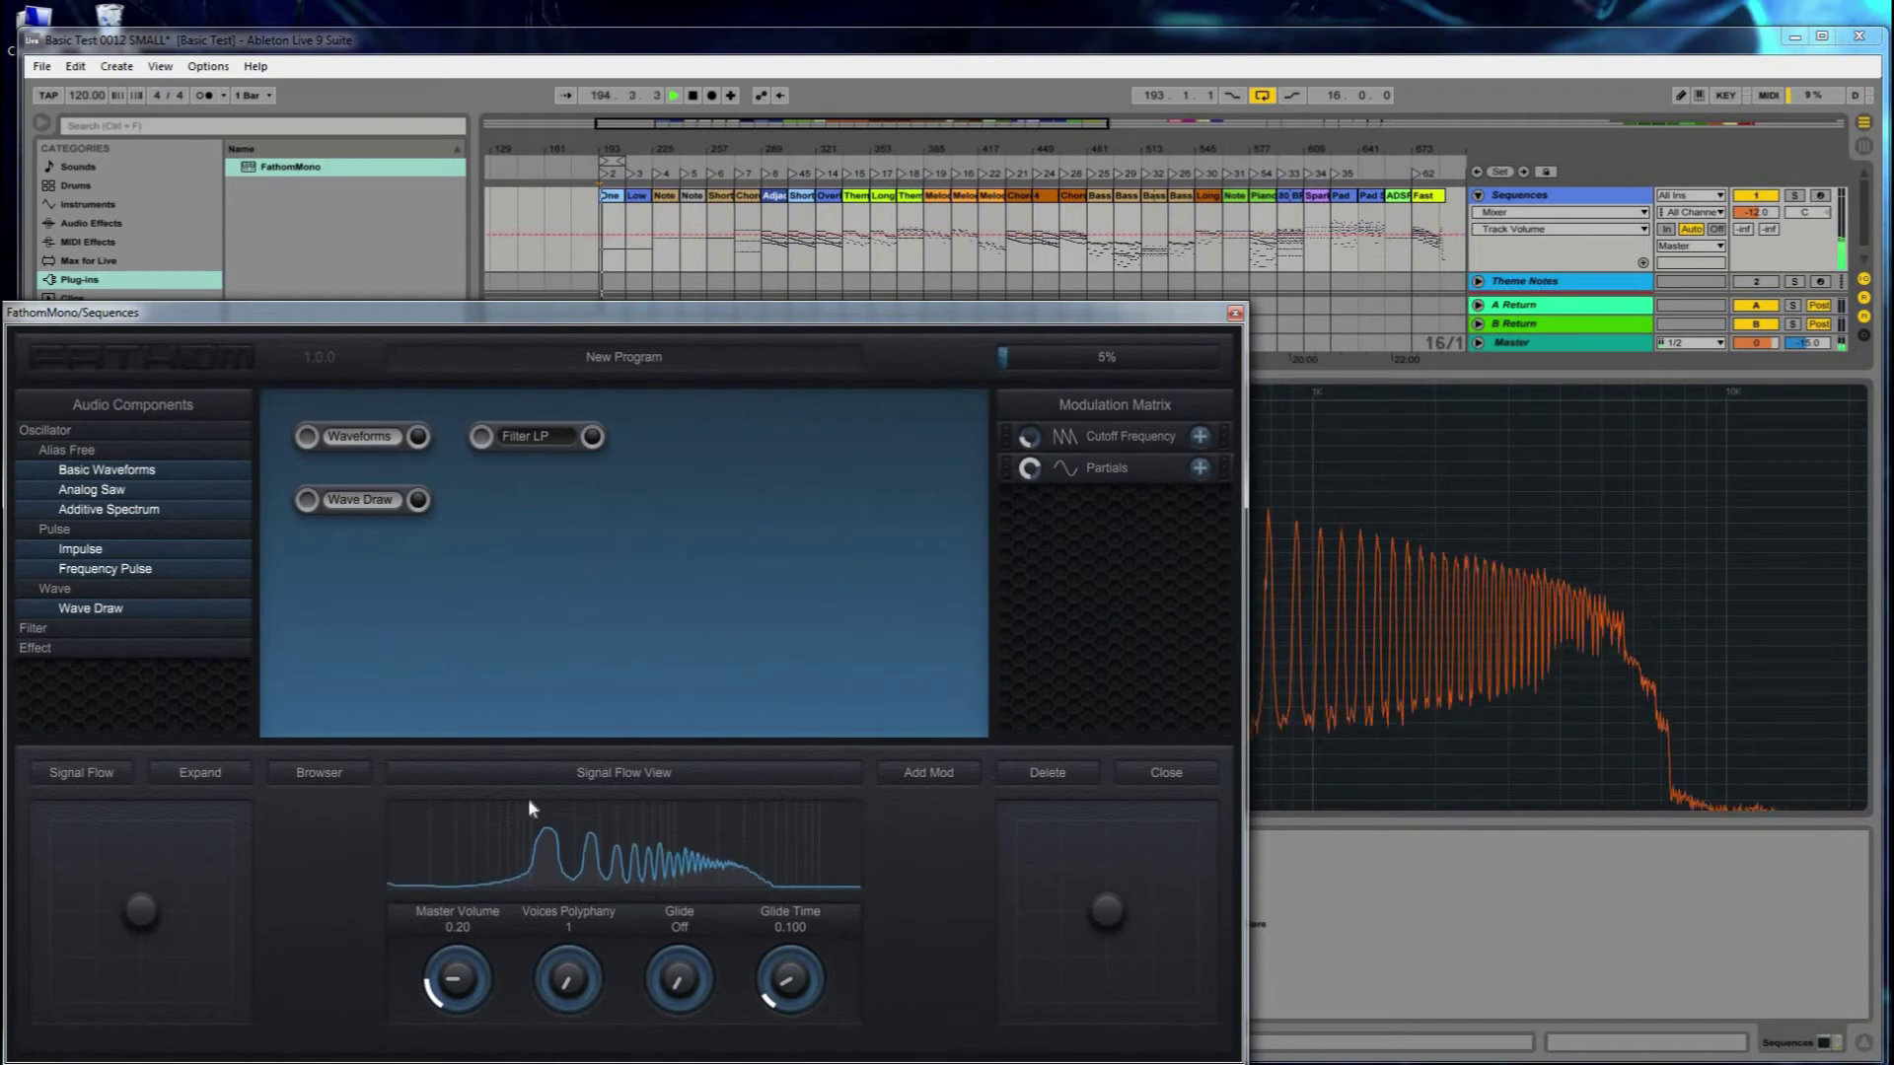
{"action": "left_click", "coordinate": [656, 885]}
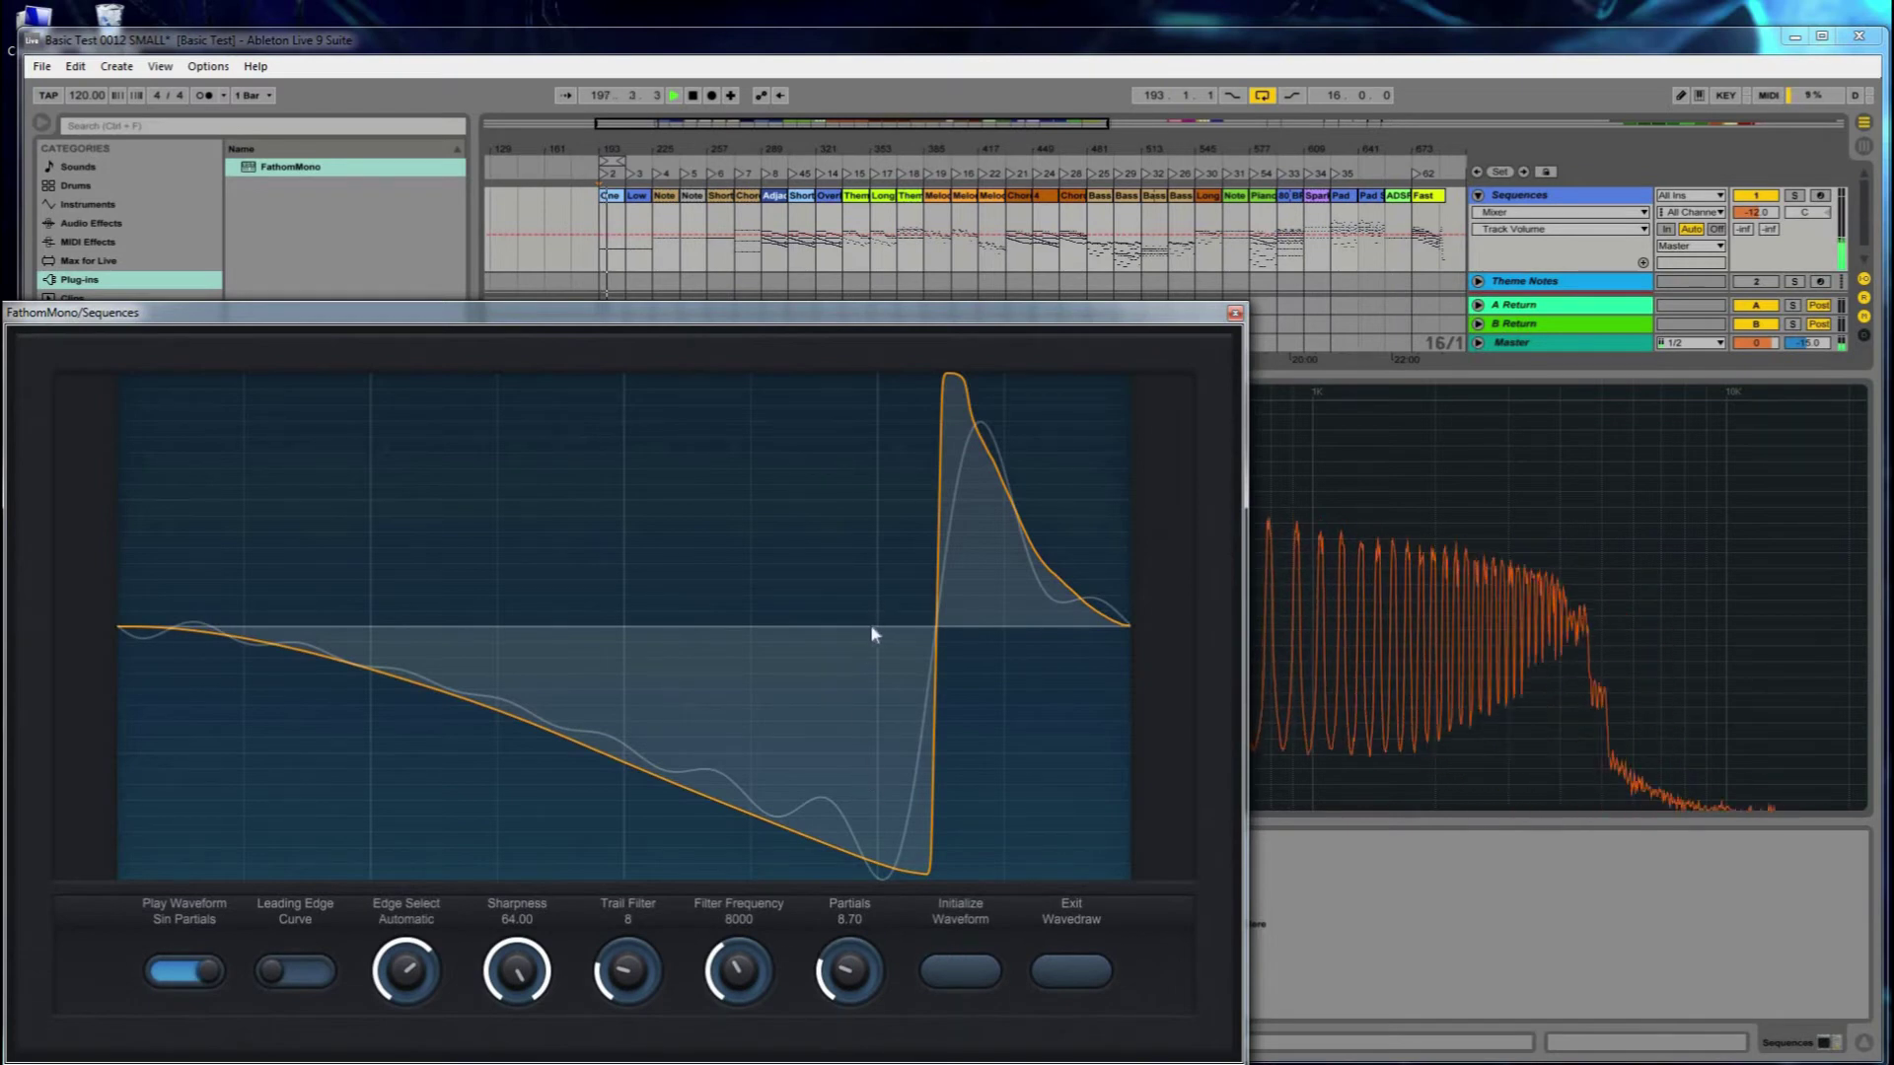
{"action": "left_click_drag", "start_coordinate": [872, 635], "coordinate": [861, 651]}
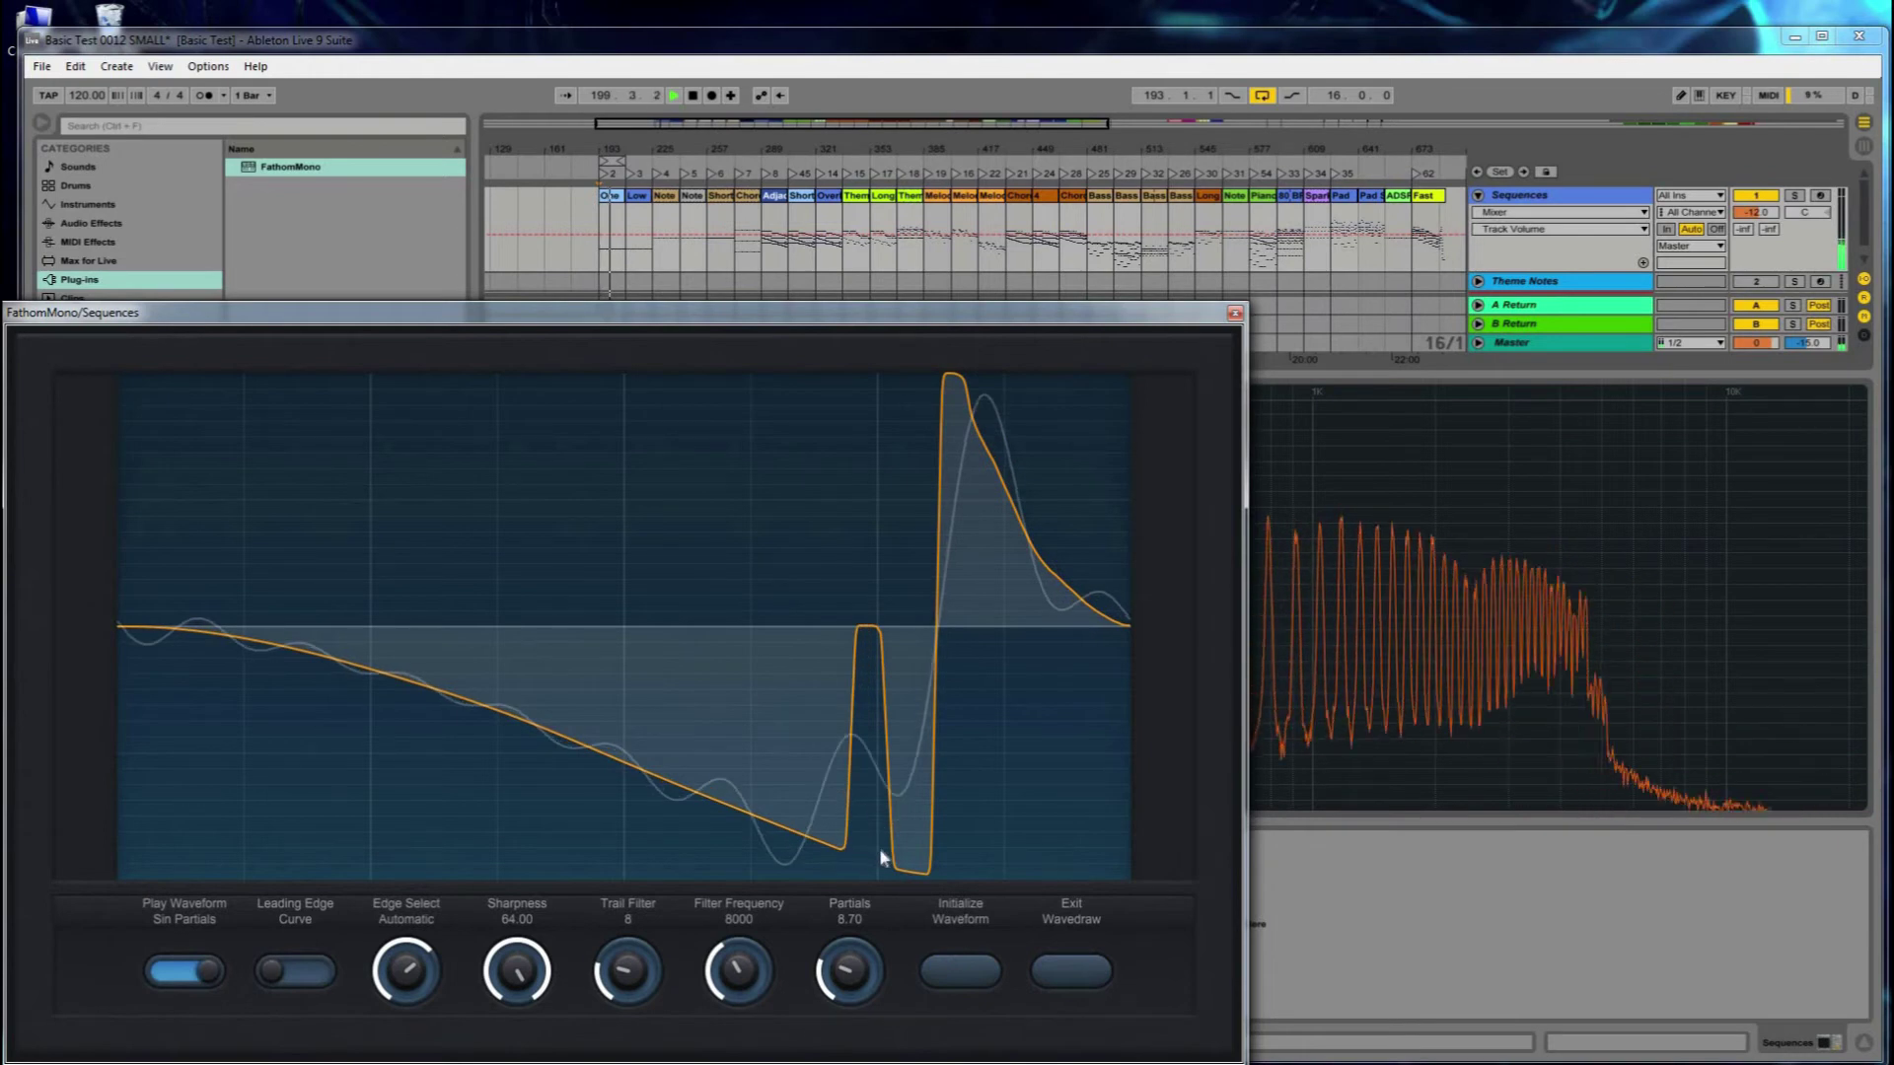
{"action": "left_click_drag", "start_coordinate": [830, 845], "coordinate": [927, 872]}
{"action": "left_click", "coordinate": [1087, 970]}
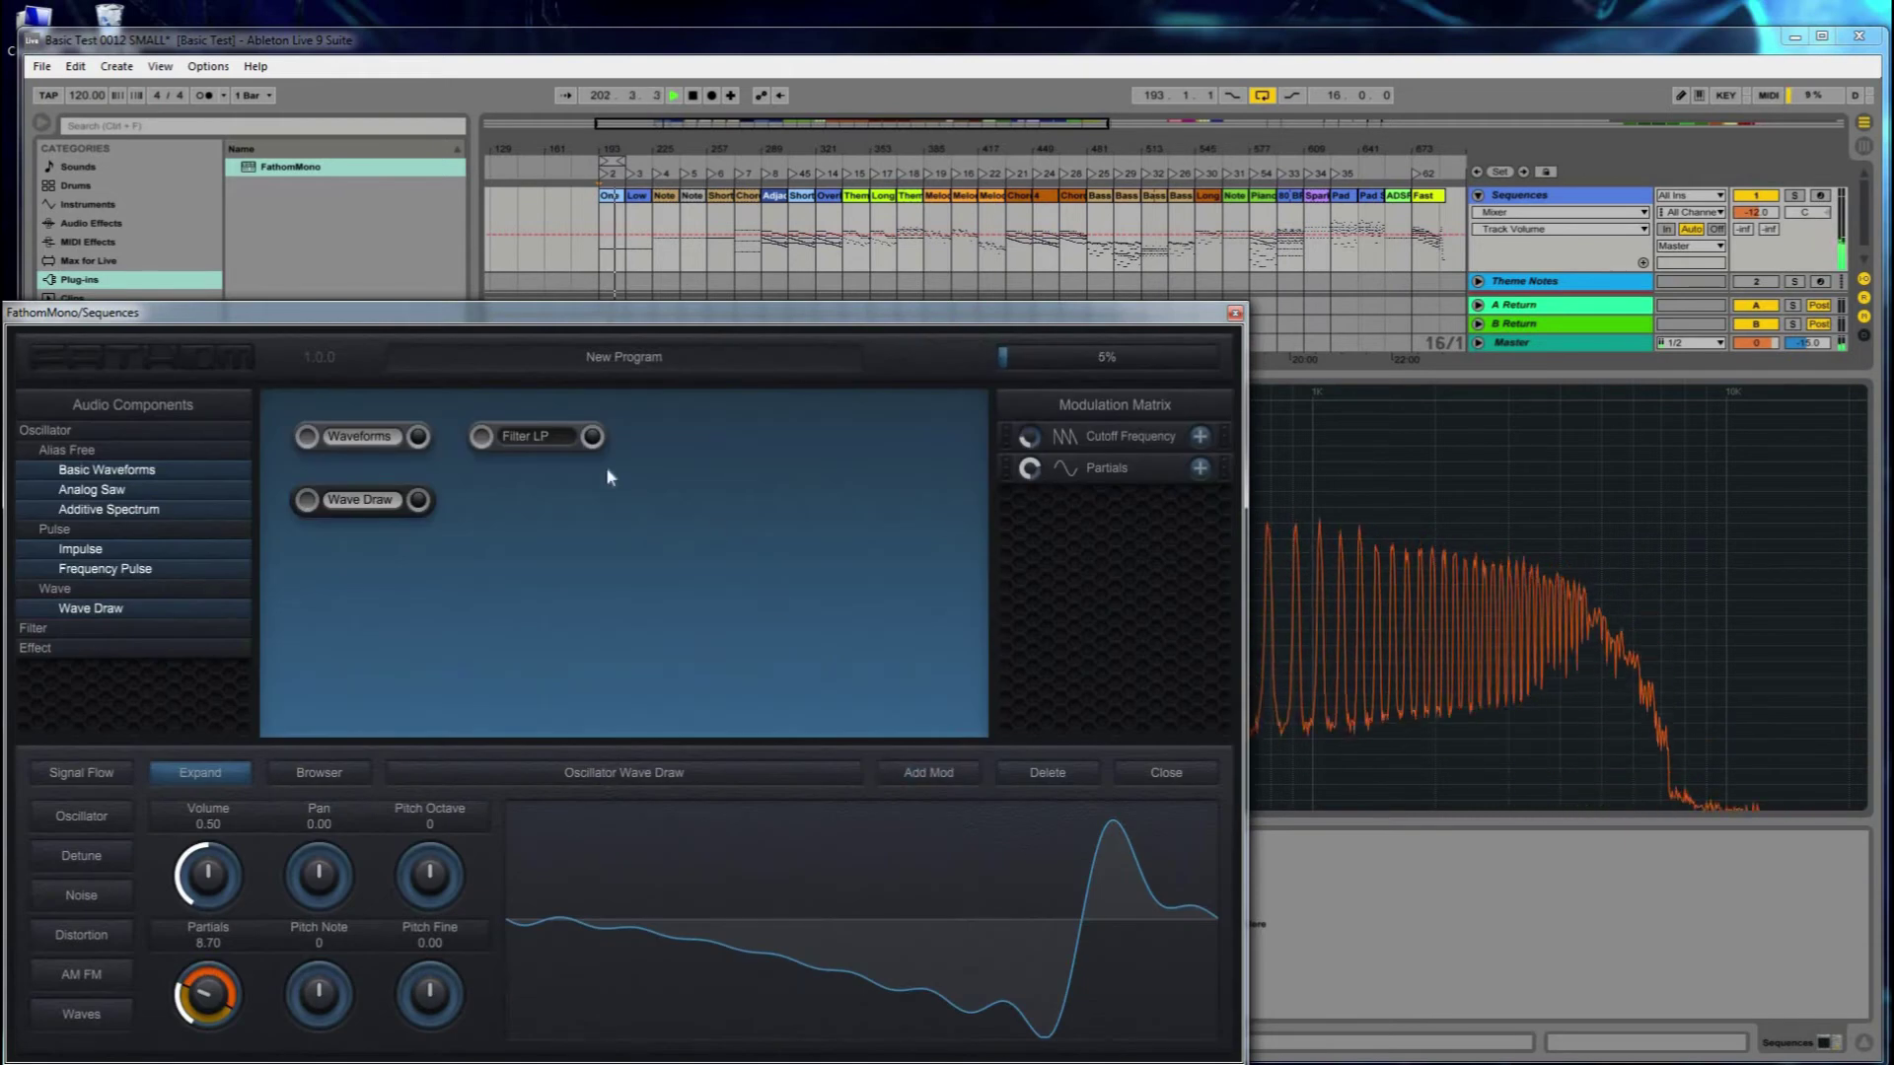
Lower the LFO 1 modulation amount on Partials to about 0.3 and return to the signal flow view
{"action": "left_click_drag", "start_coordinate": [1032, 467], "coordinate": [1026, 475]}
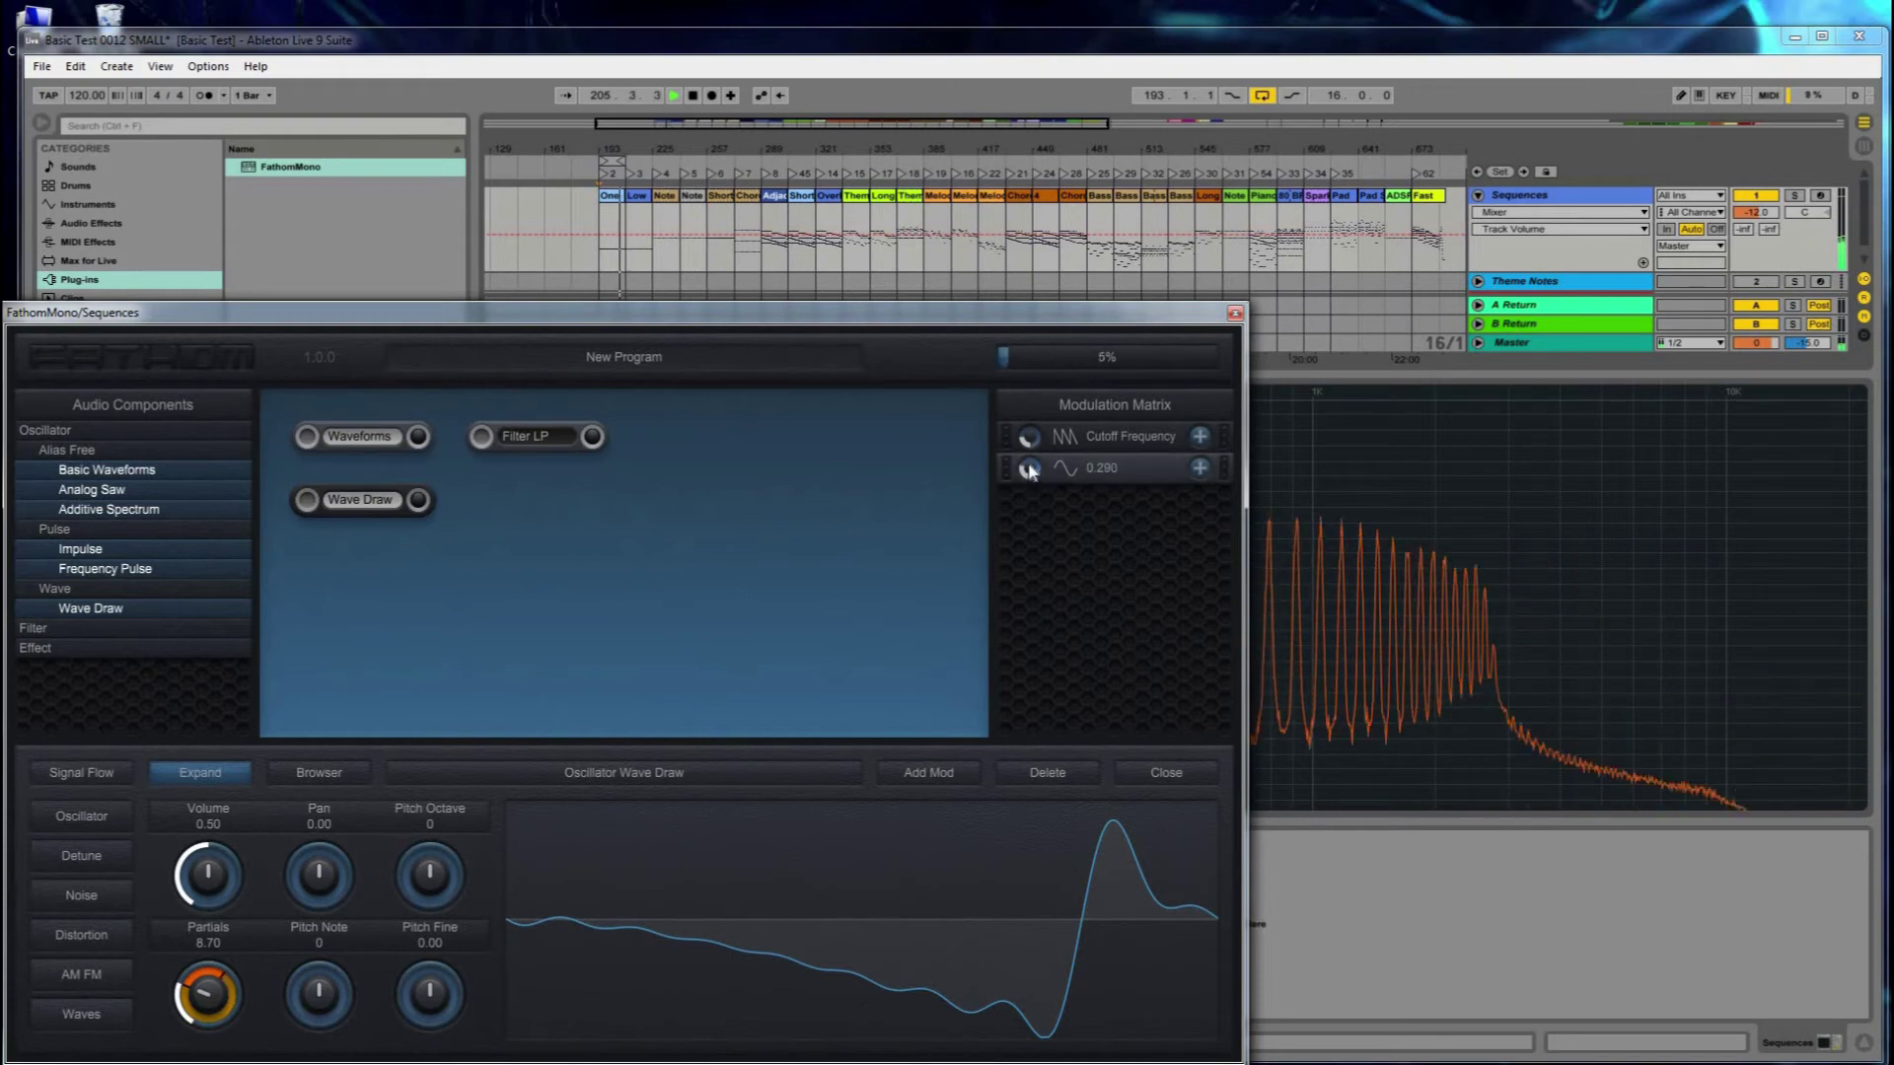
{"action": "left_click_drag", "start_coordinate": [1030, 471], "coordinate": [1030, 473]}
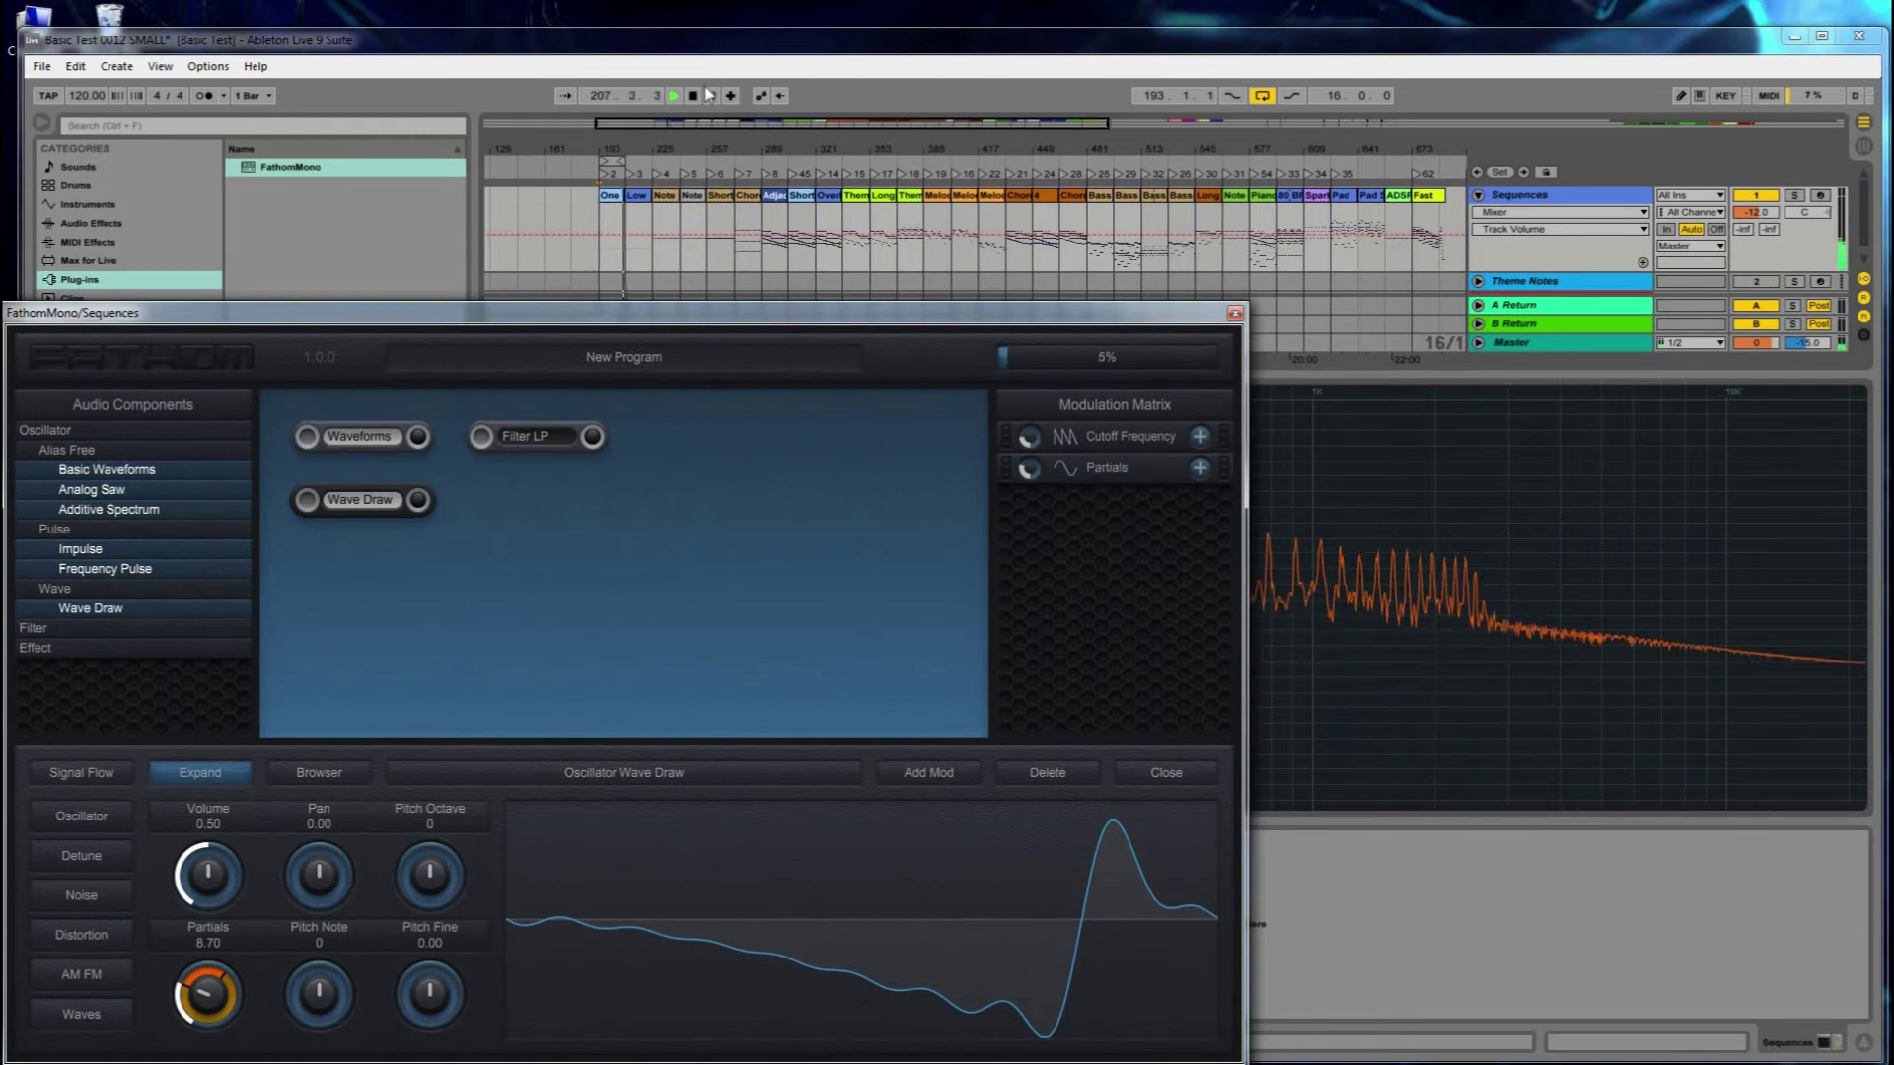
{"action": "right_click", "coordinate": [481, 956]}
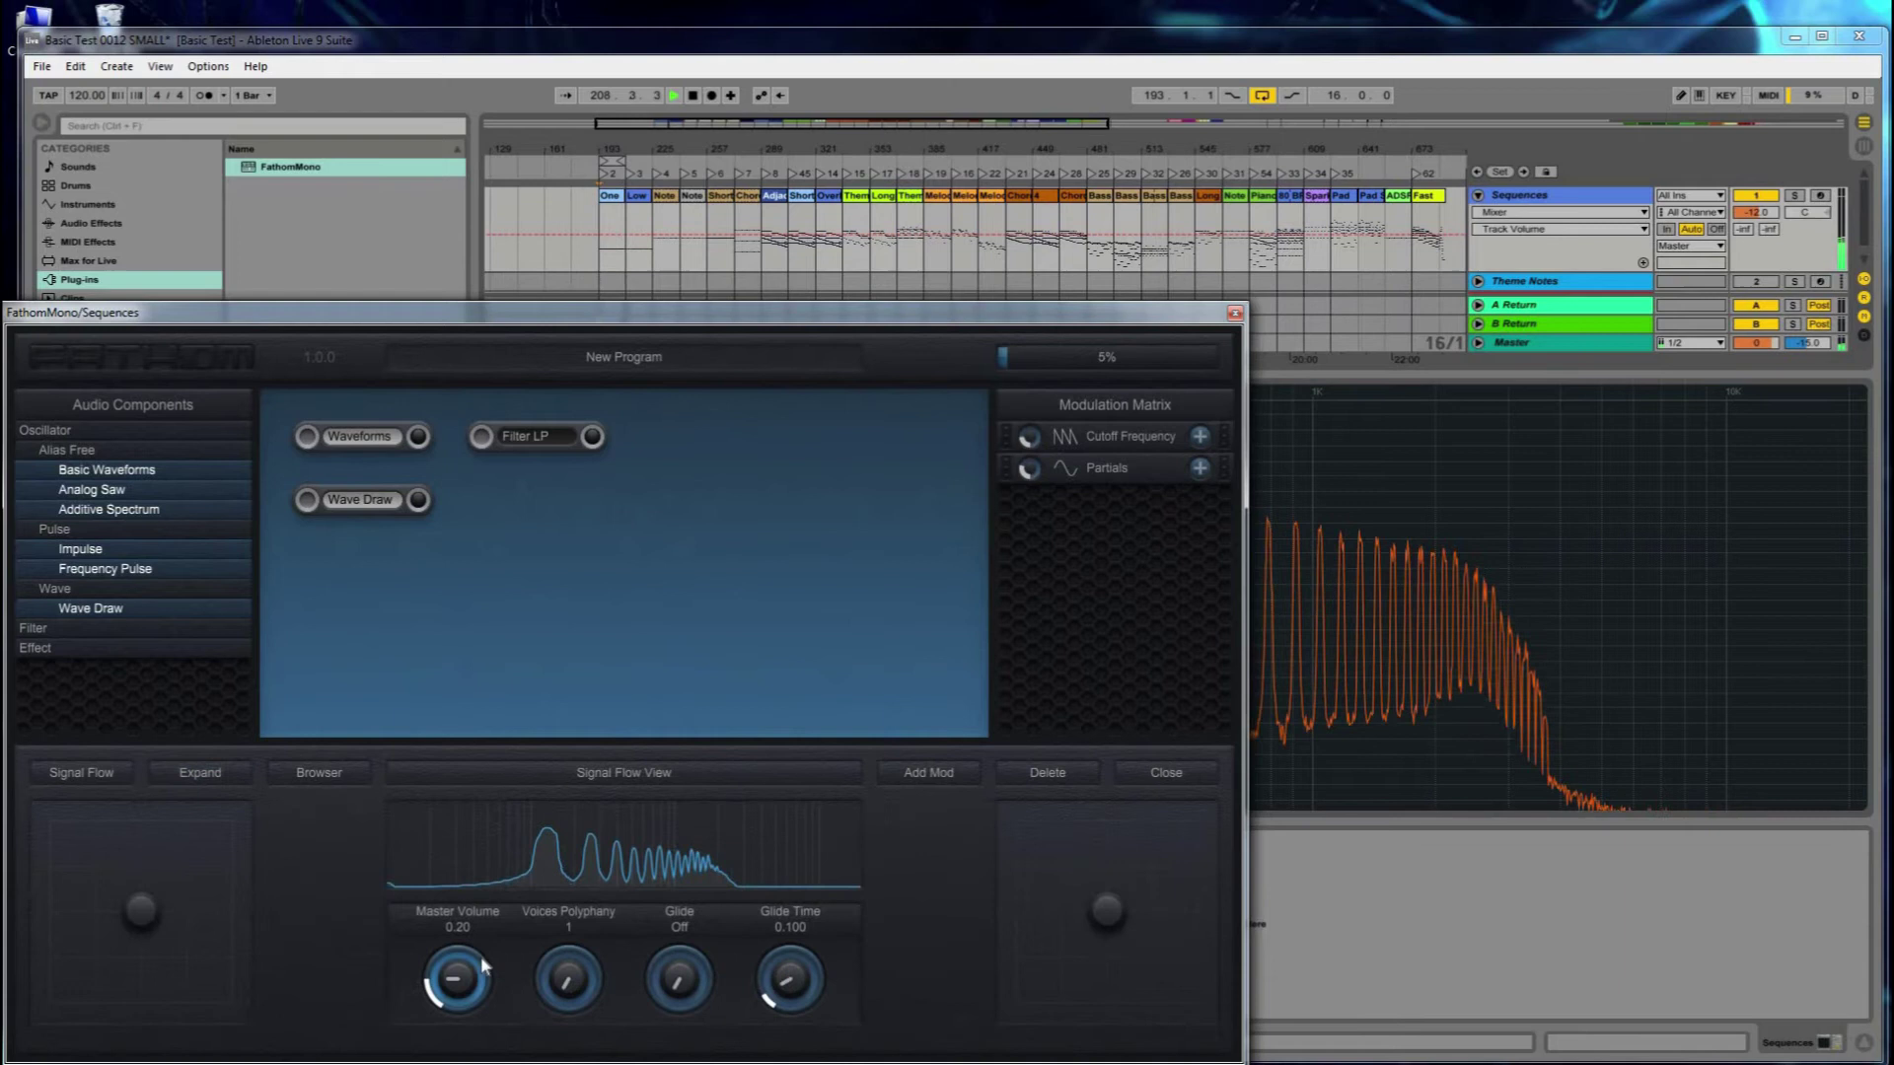
Add a second modulation to the Wave Draw oscillator's Partials, using the existing Envelope 1
{"action": "left_click", "coordinate": [200, 772]}
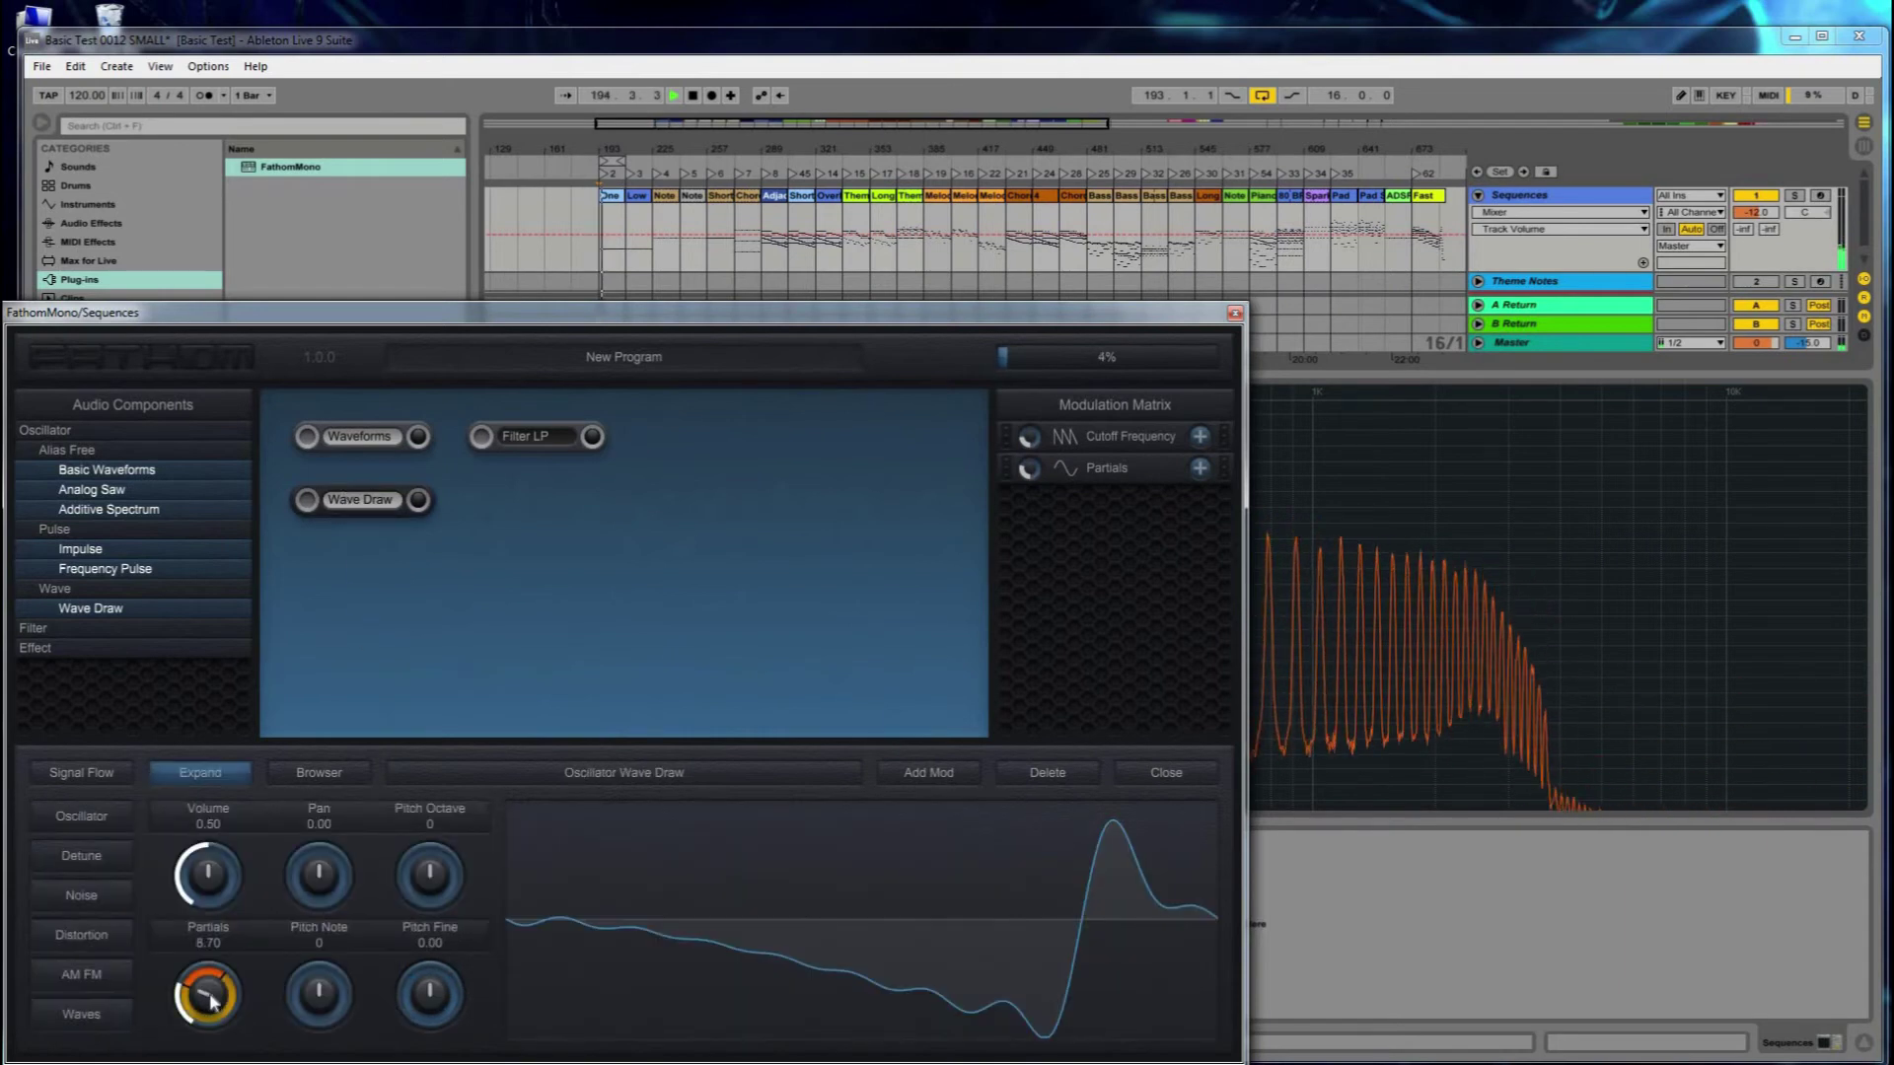
{"action": "left_click", "coordinate": [910, 779]}
{"action": "left_click", "coordinate": [1077, 538]}
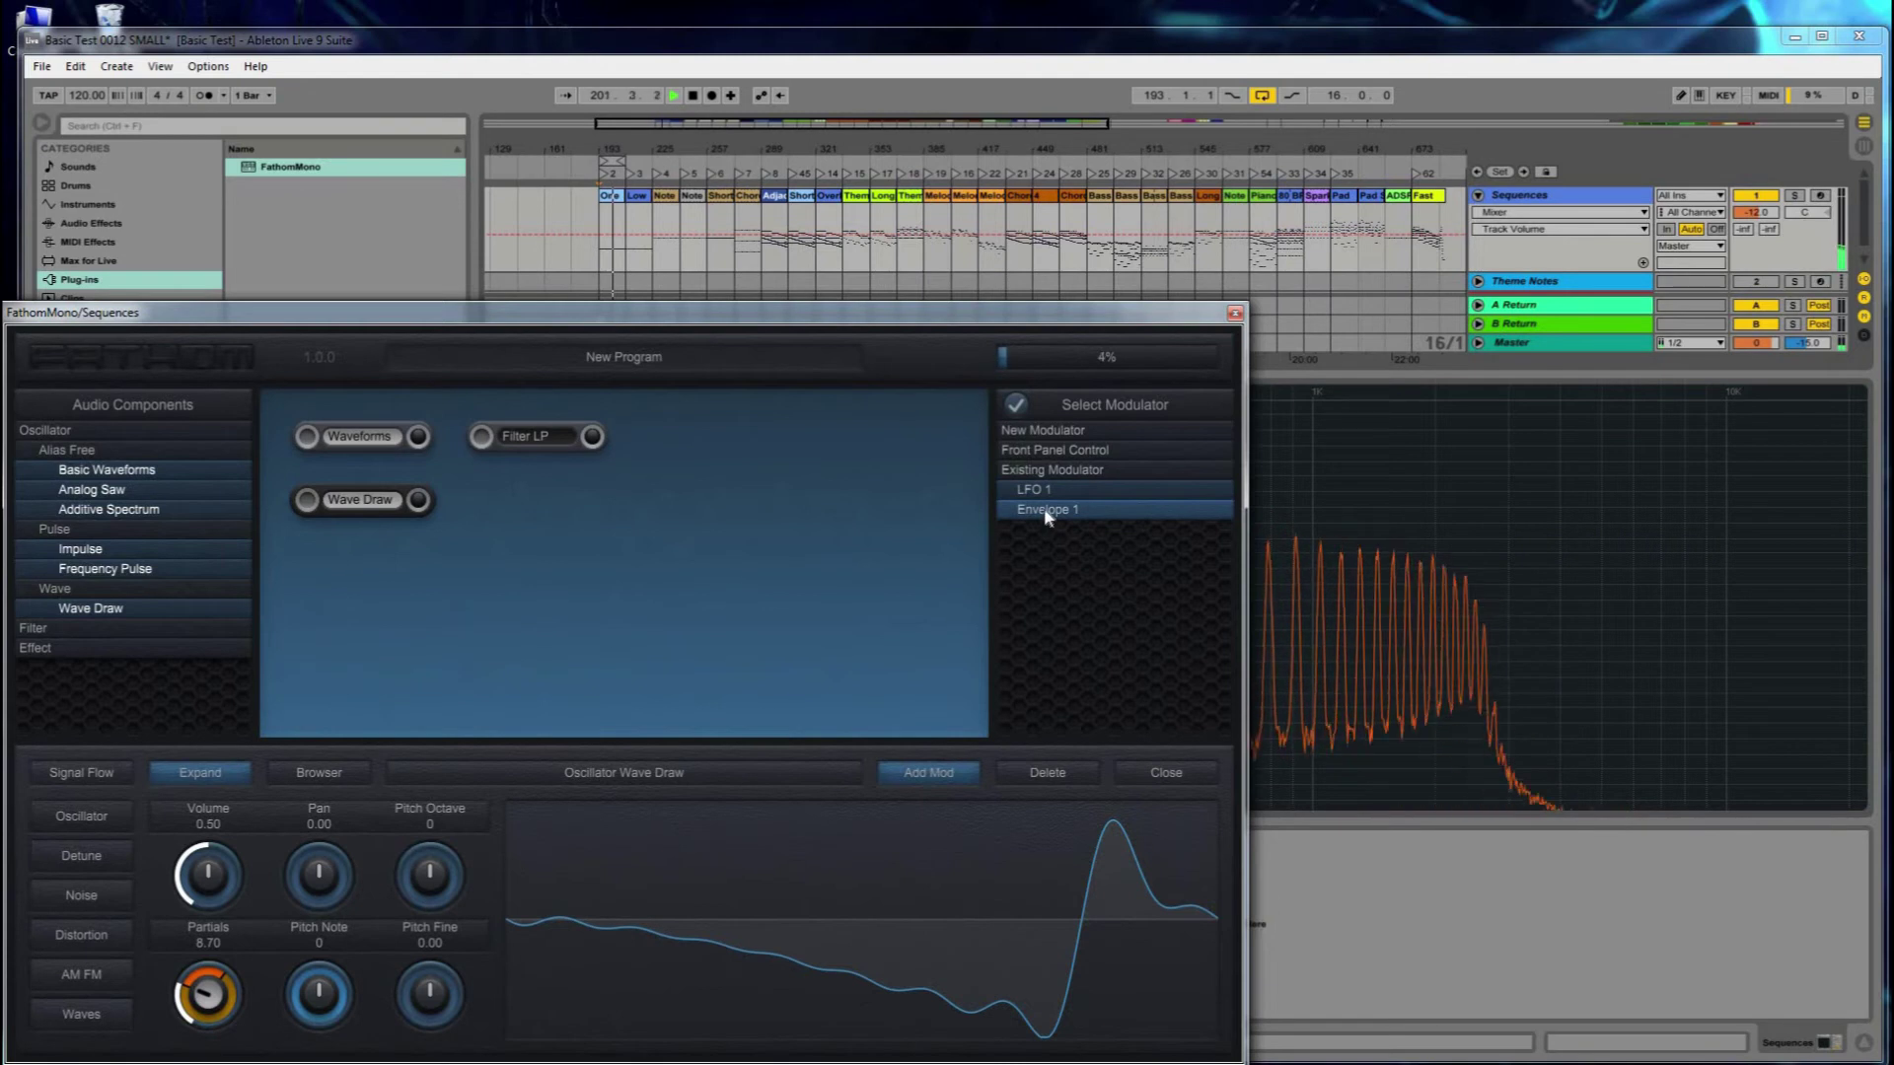
{"action": "left_click", "coordinate": [1046, 509]}
{"action": "left_click", "coordinate": [1016, 406]}
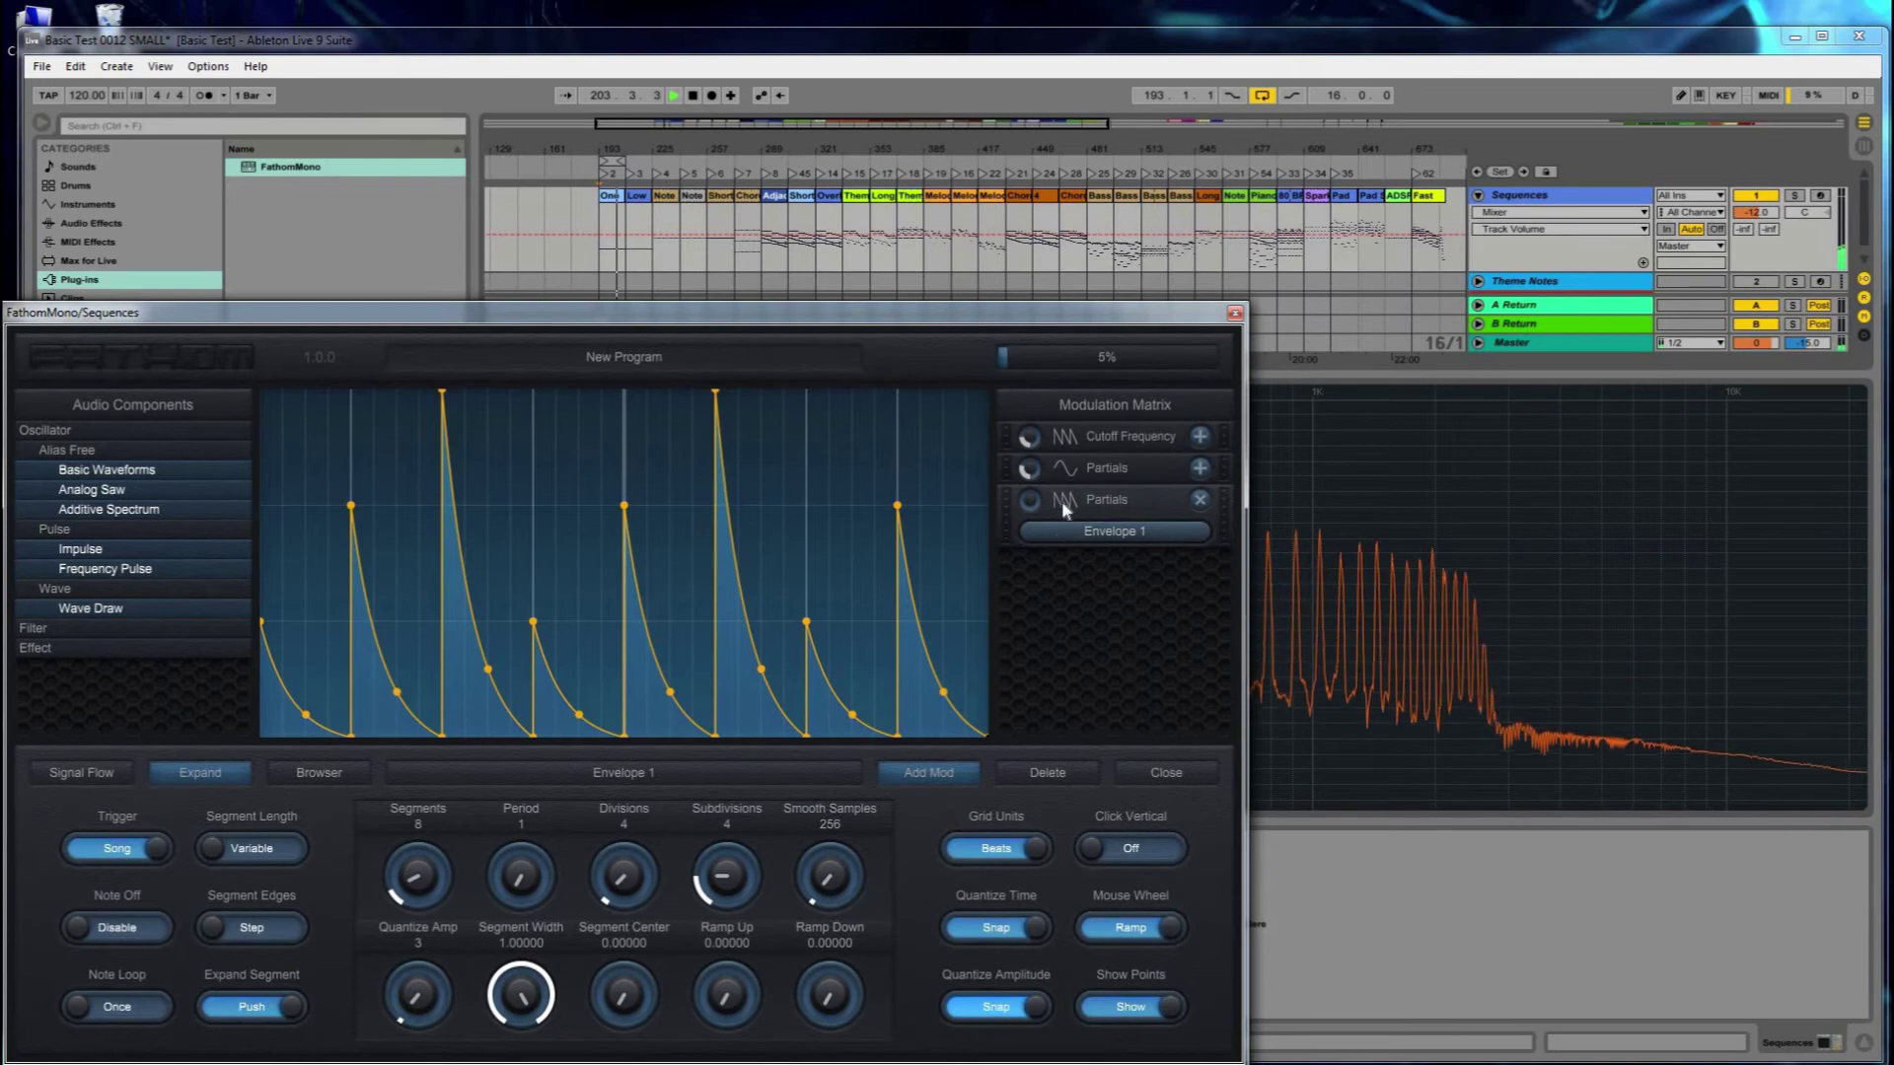
Examine the Envelope 1 curve assigned to the second Partials modulation and close its view
{"action": "left_click", "coordinate": [1065, 503]}
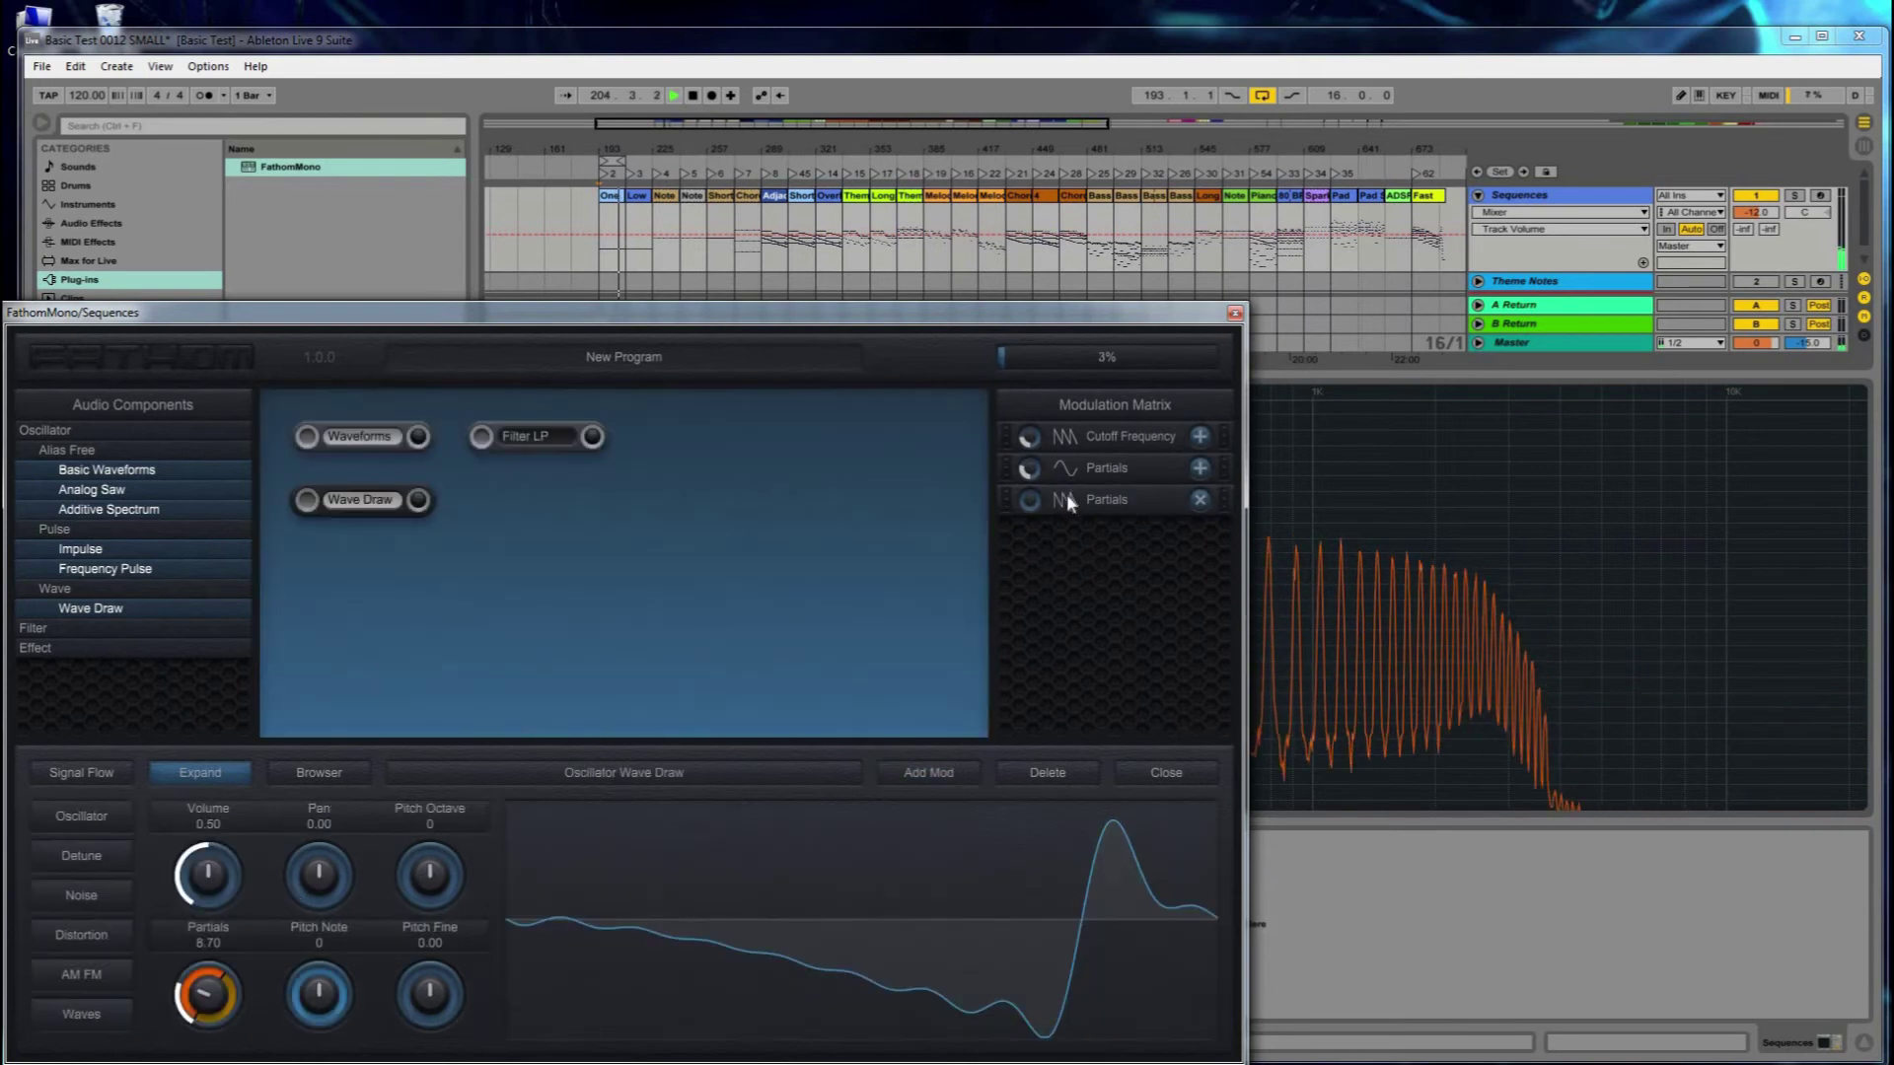
{"action": "left_click", "coordinate": [1068, 501]}
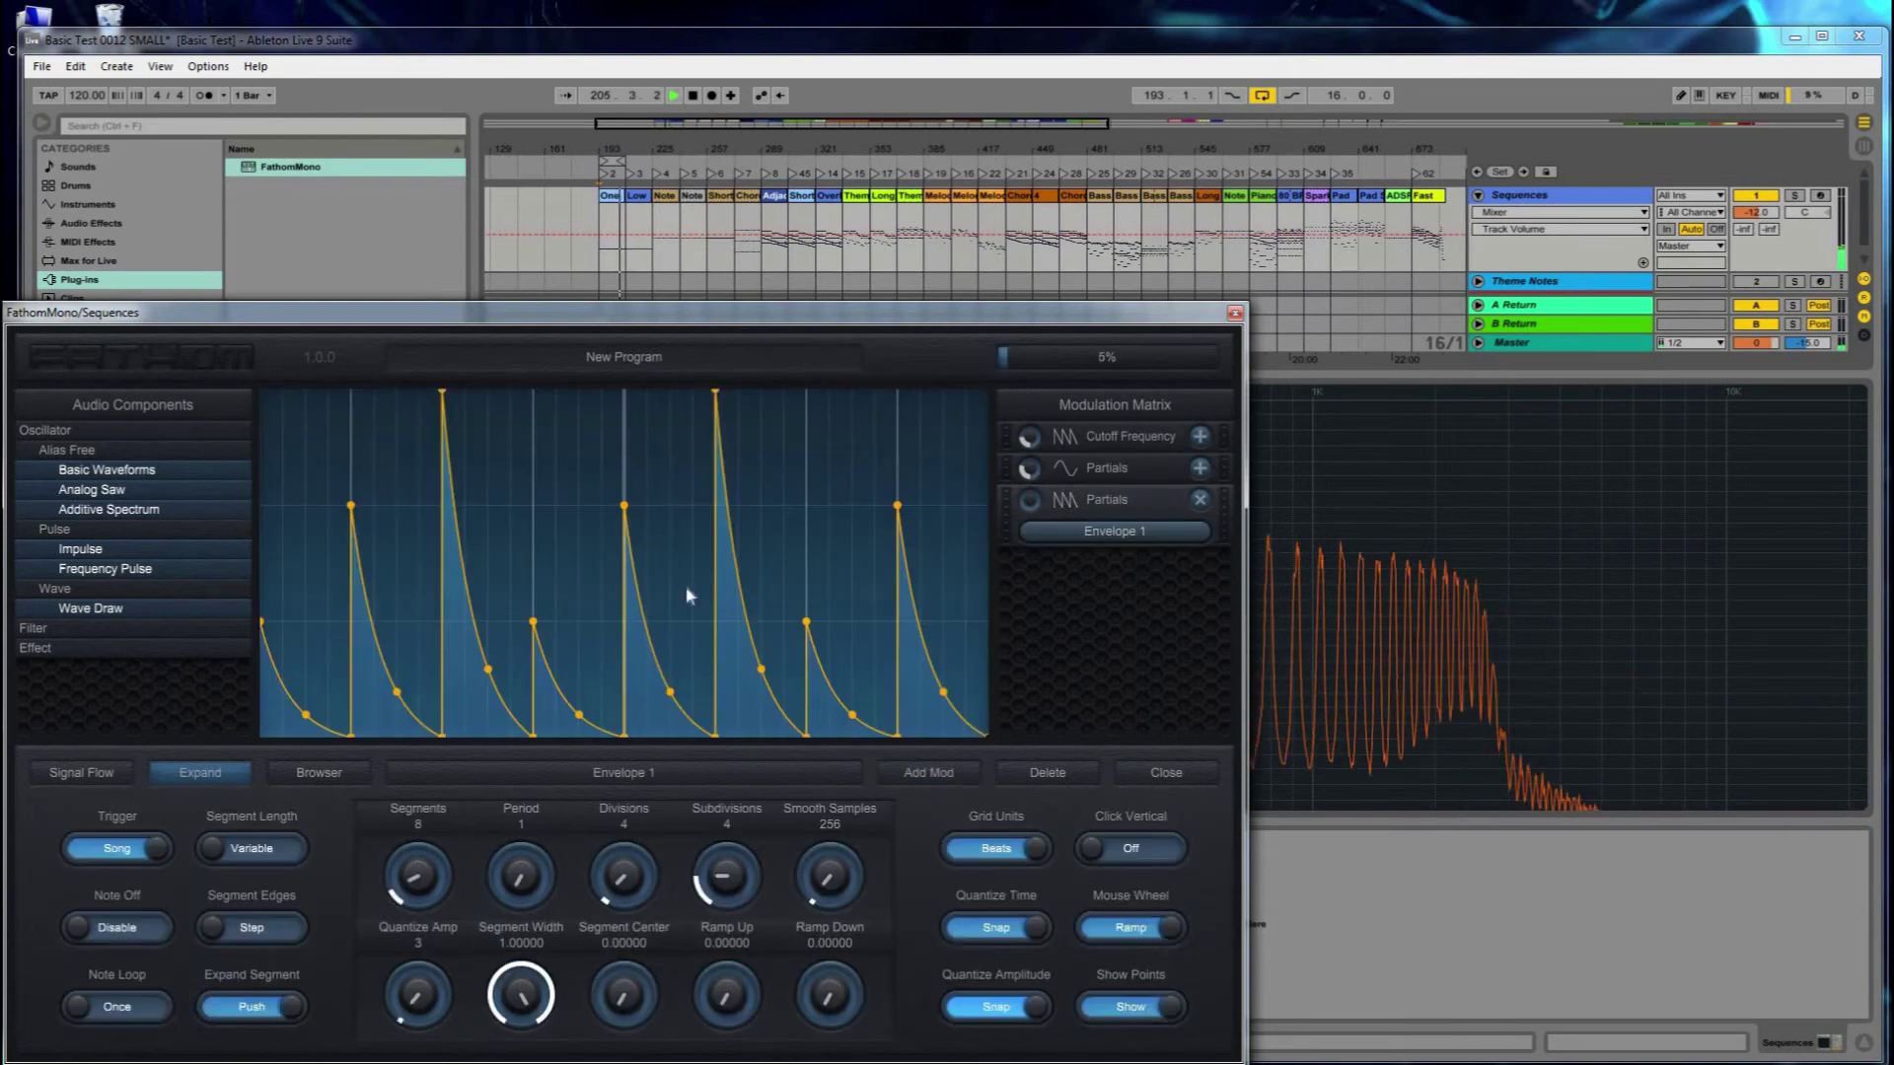
{"action": "left_click", "coordinate": [1166, 772]}
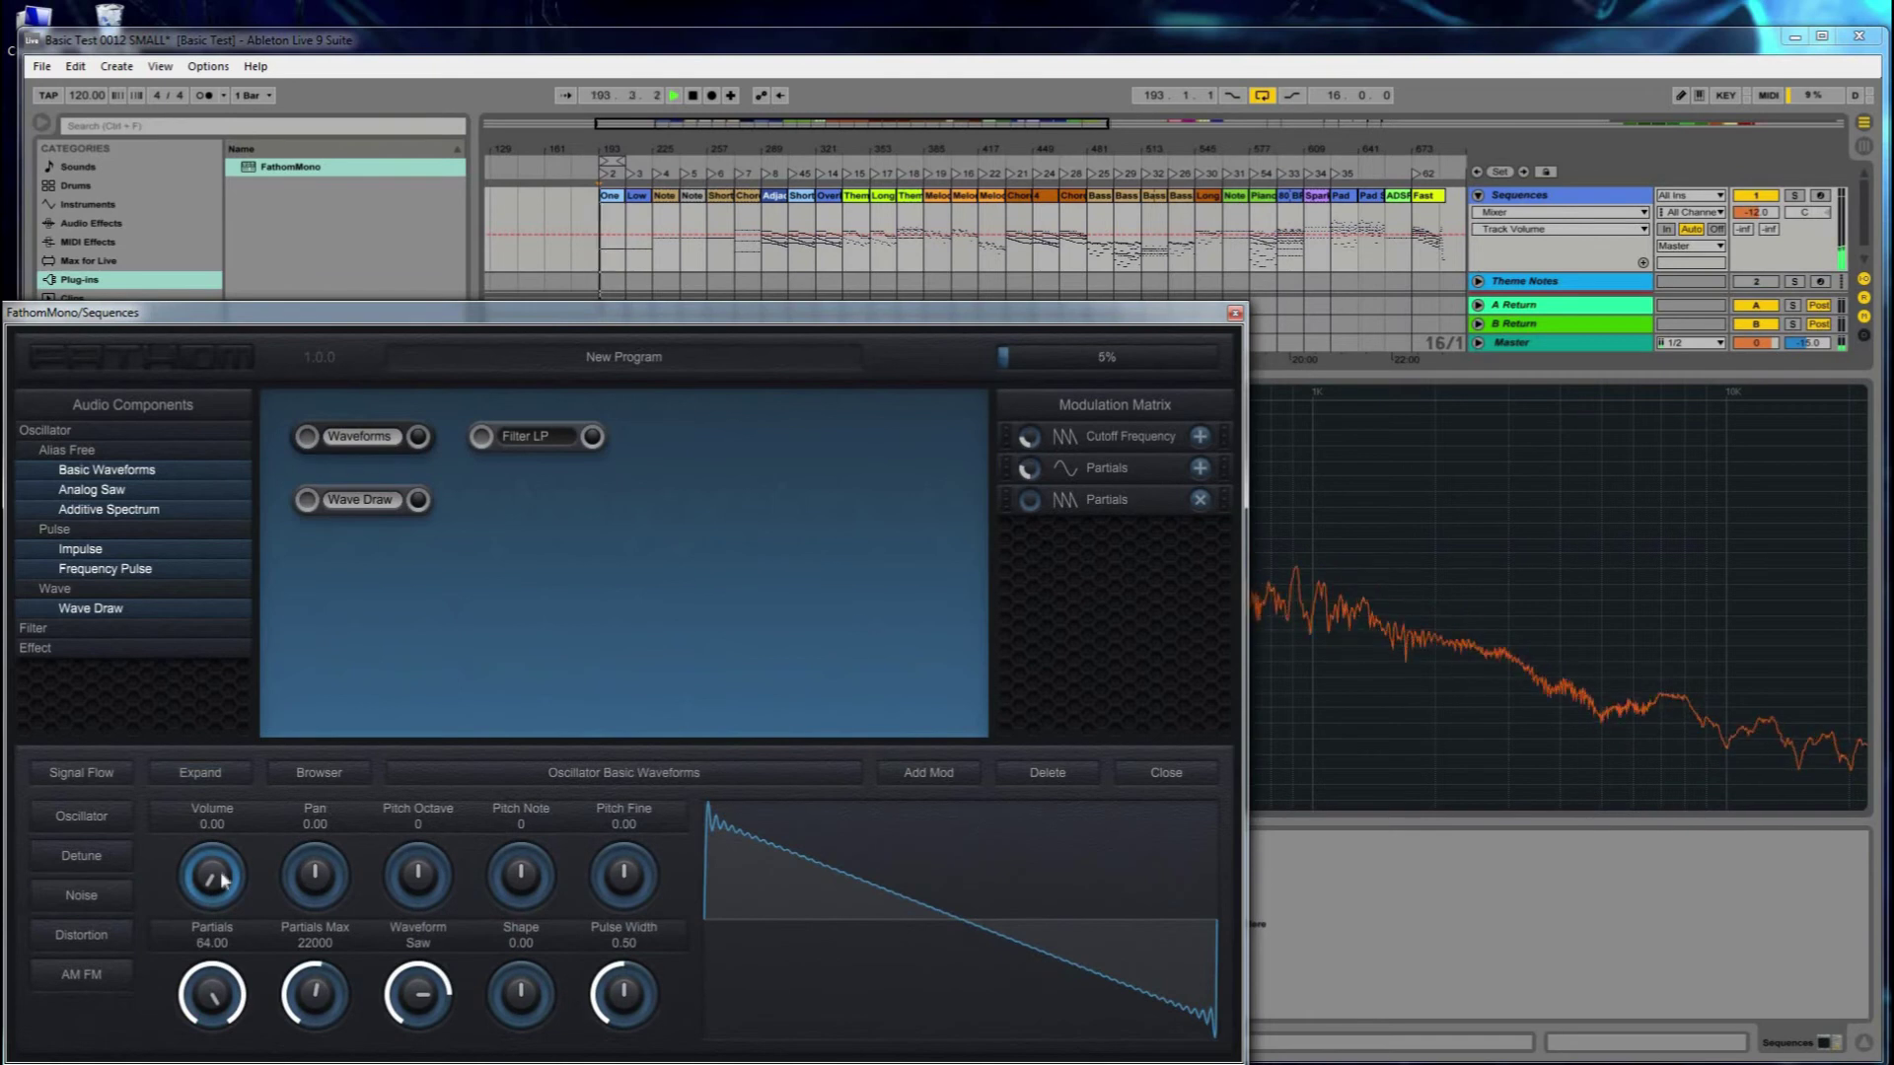
Nudge the Wave Draw oscillator's volume to about 0.5 and raise the master volume to about 0.38
{"action": "left_click", "coordinate": [349, 507]}
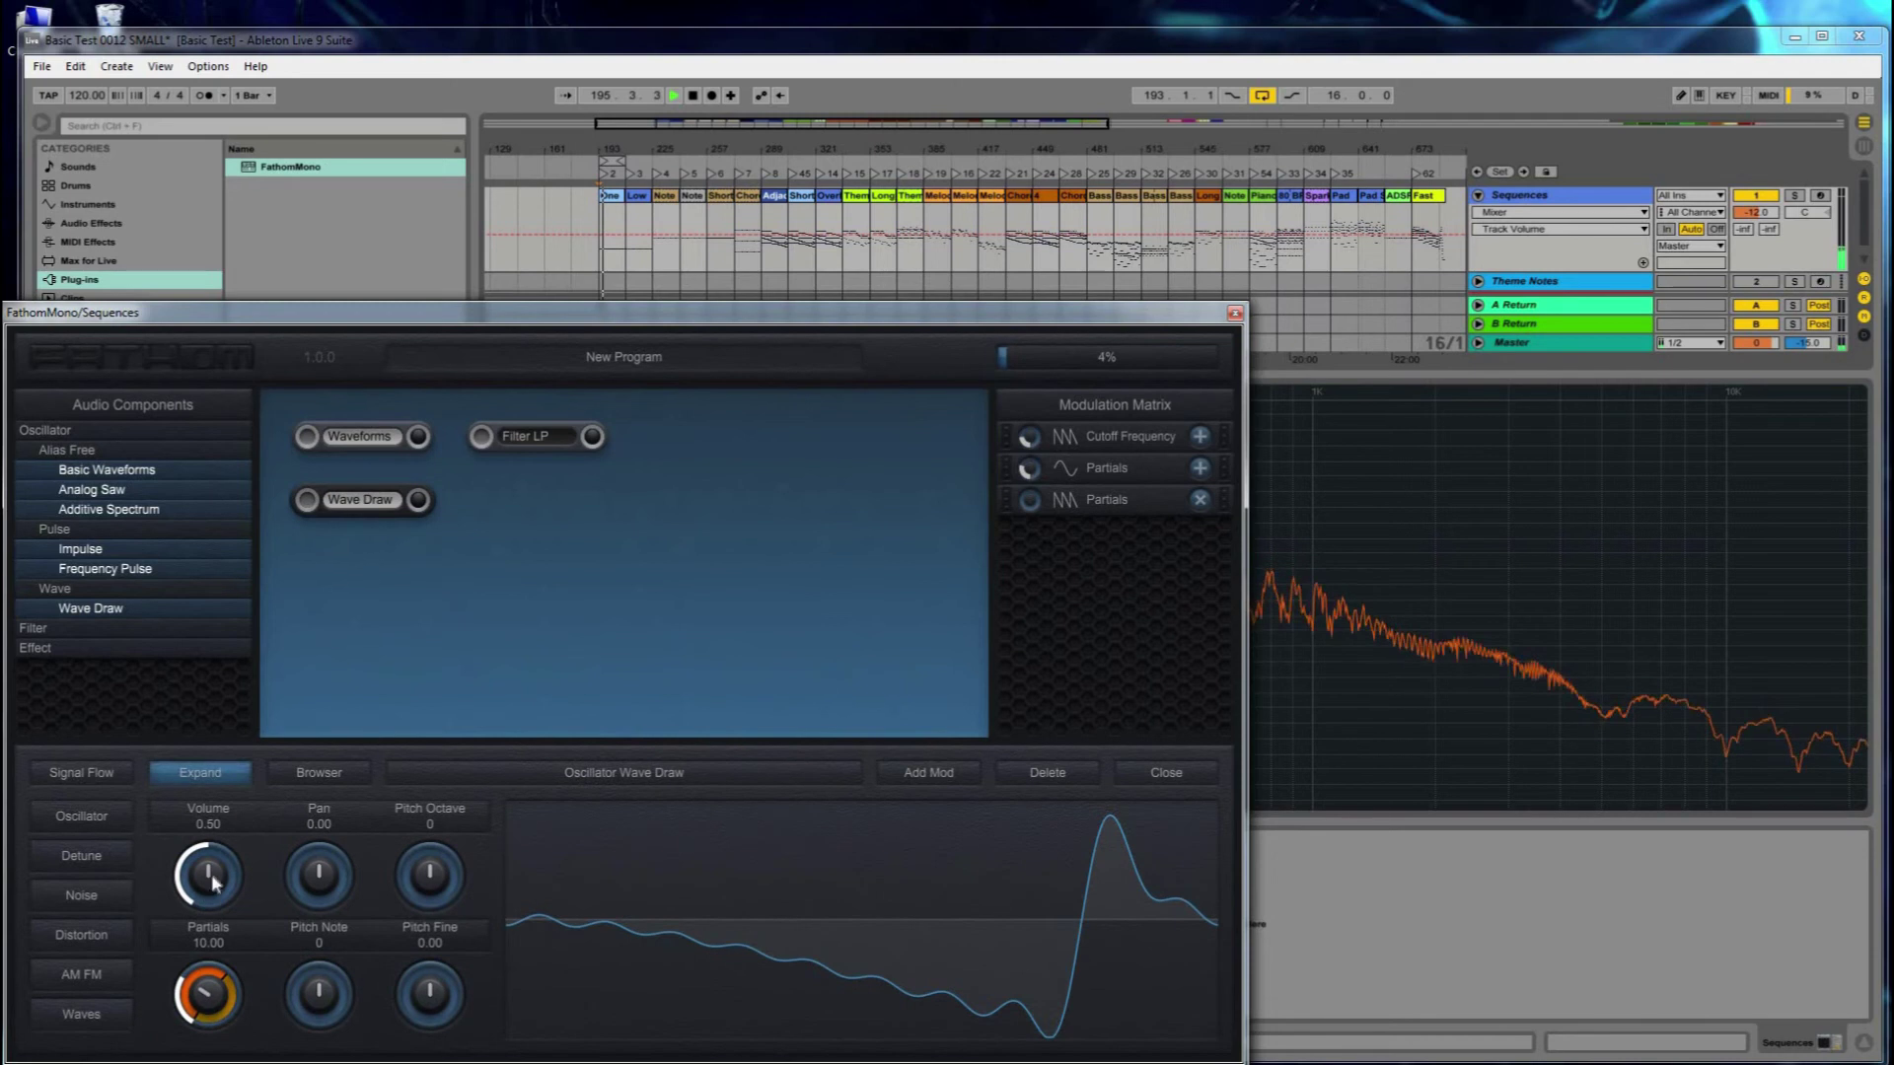
{"action": "left_click_drag", "start_coordinate": [209, 897], "coordinate": [210, 890]}
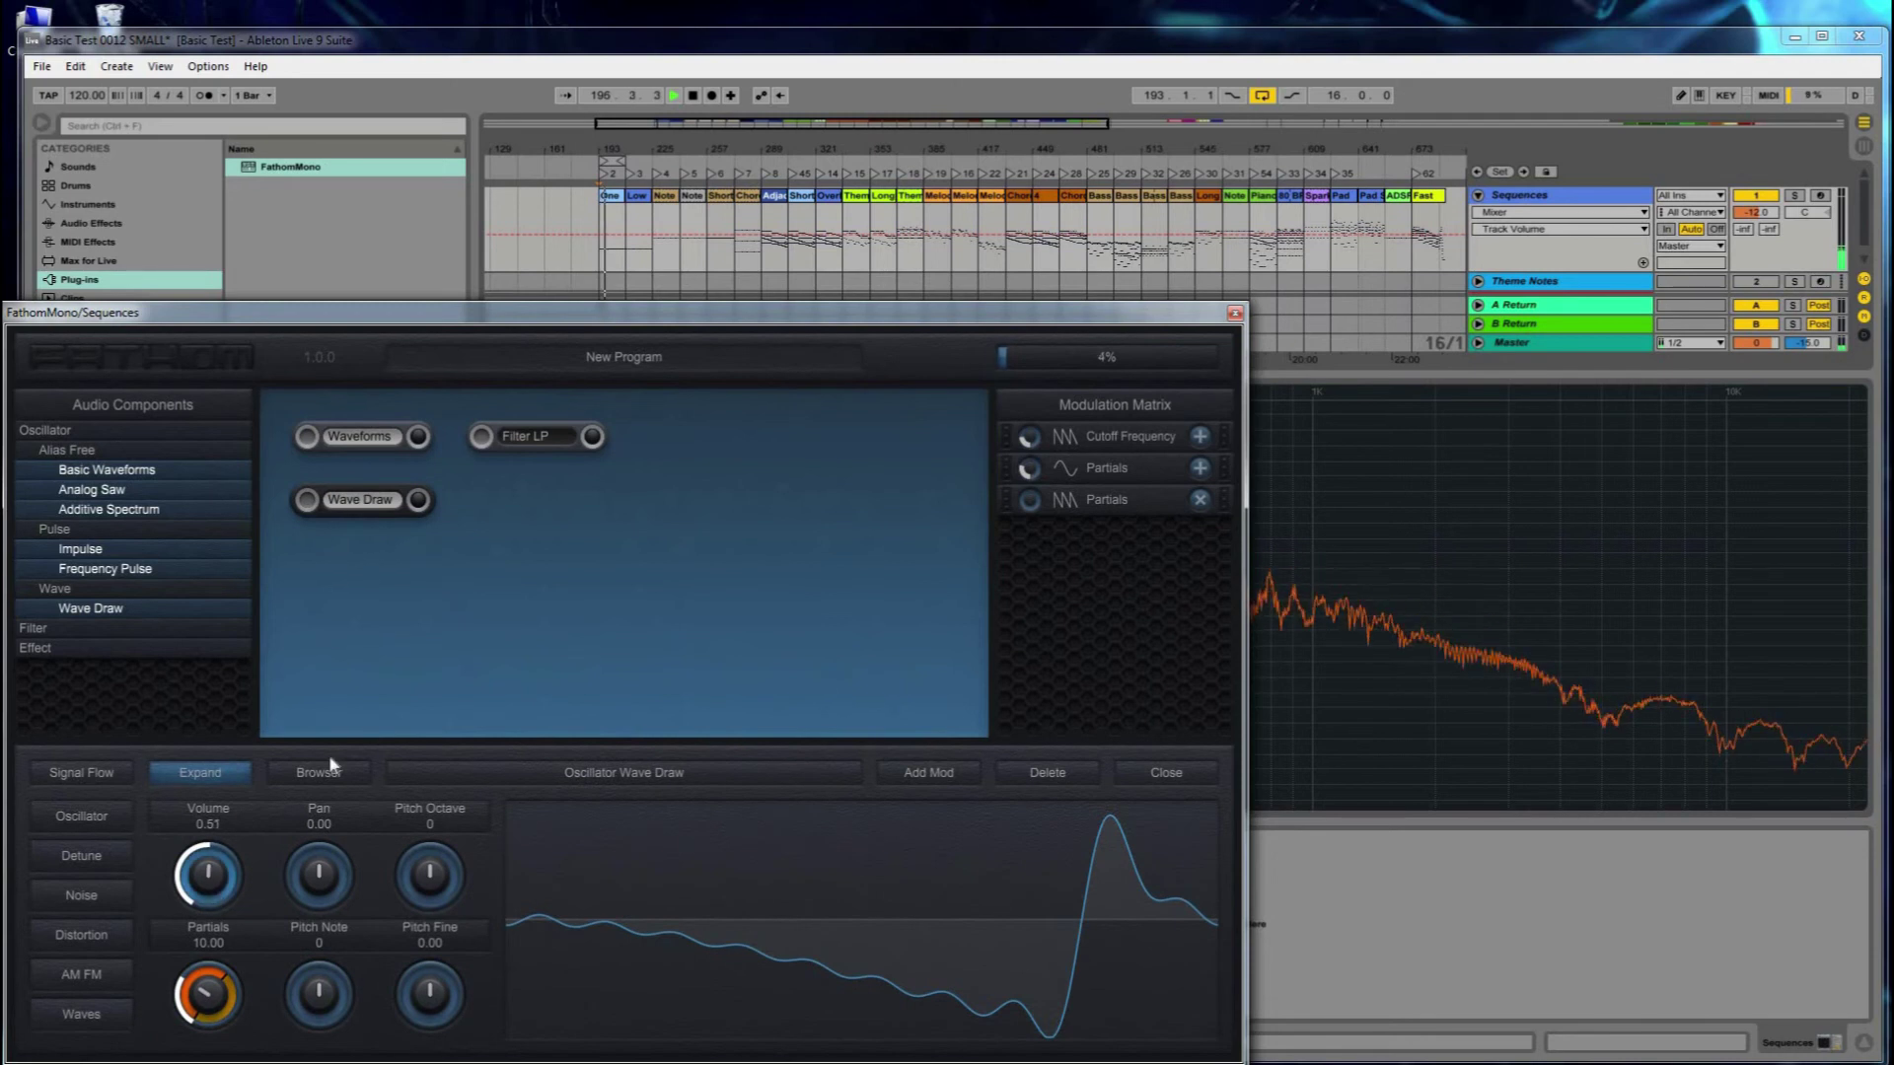
{"action": "left_click", "coordinate": [465, 706]}
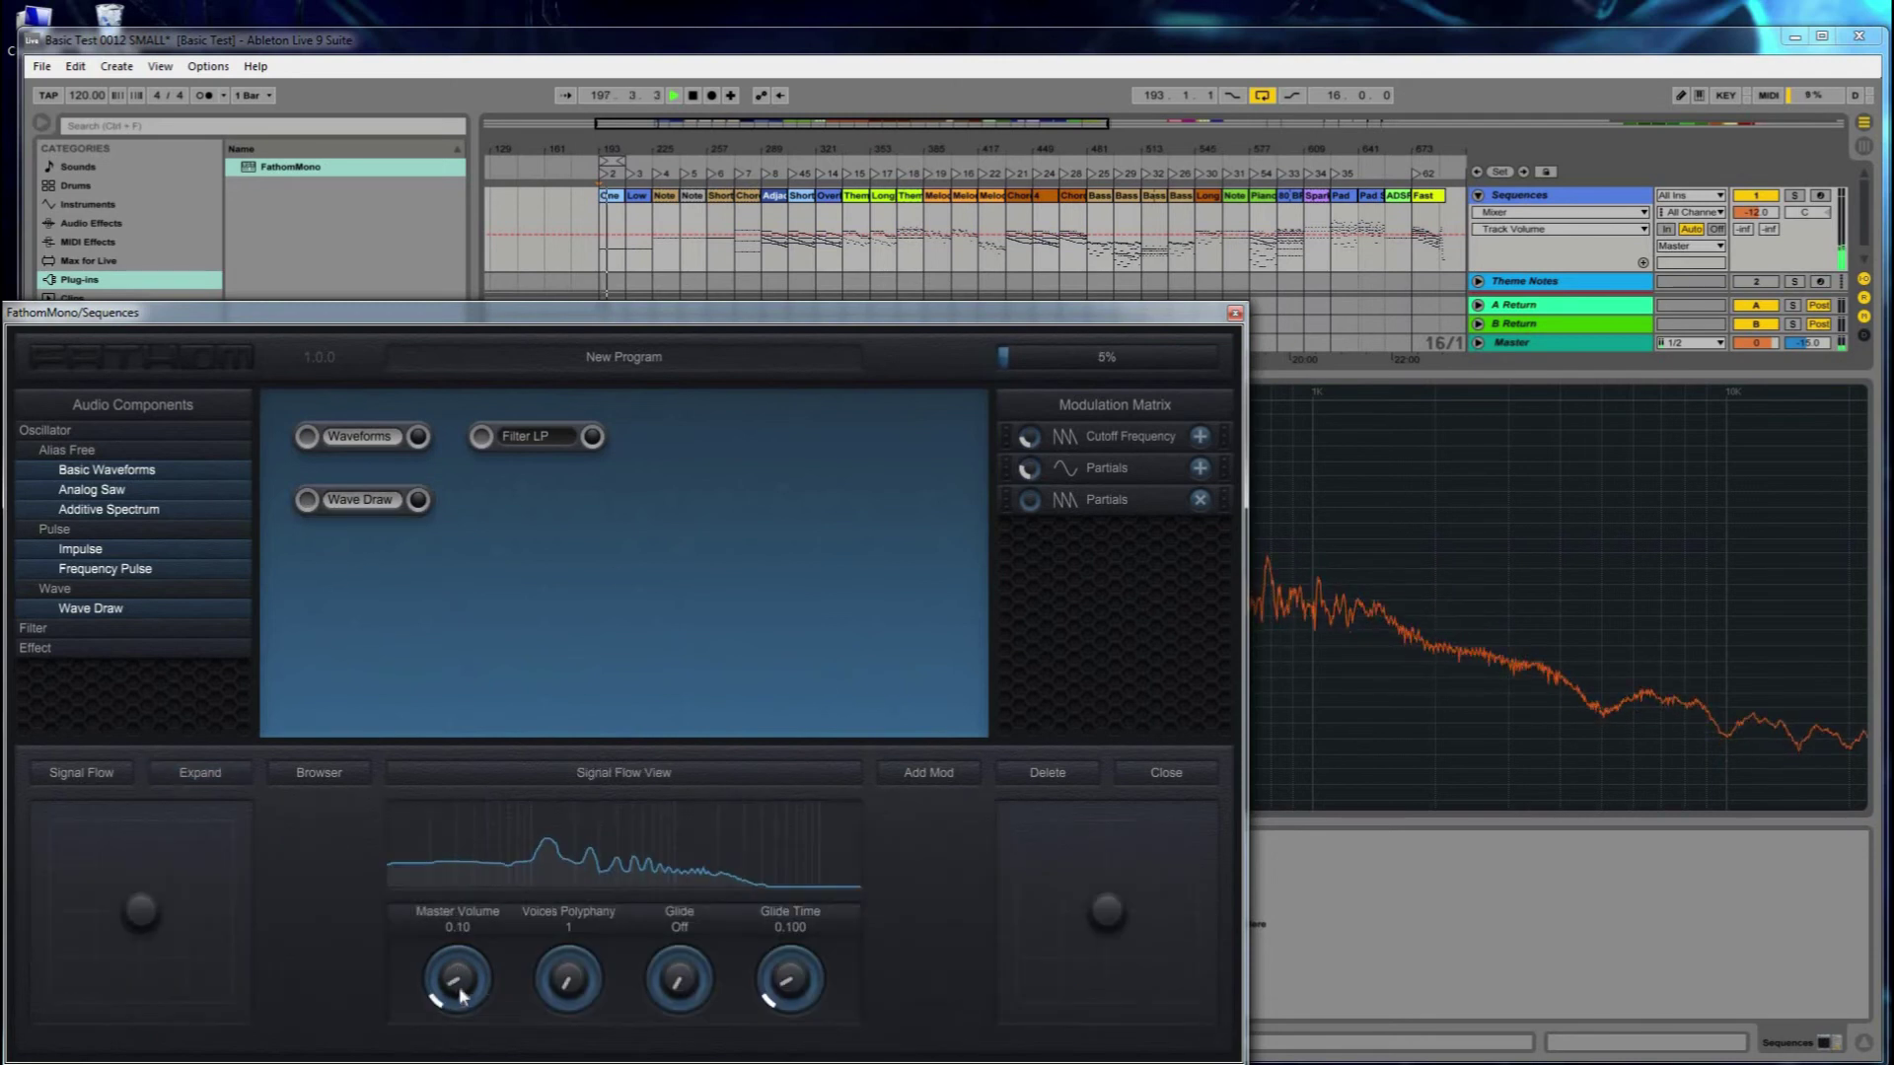
{"action": "left_click_drag", "start_coordinate": [472, 974], "coordinate": [470, 983]}
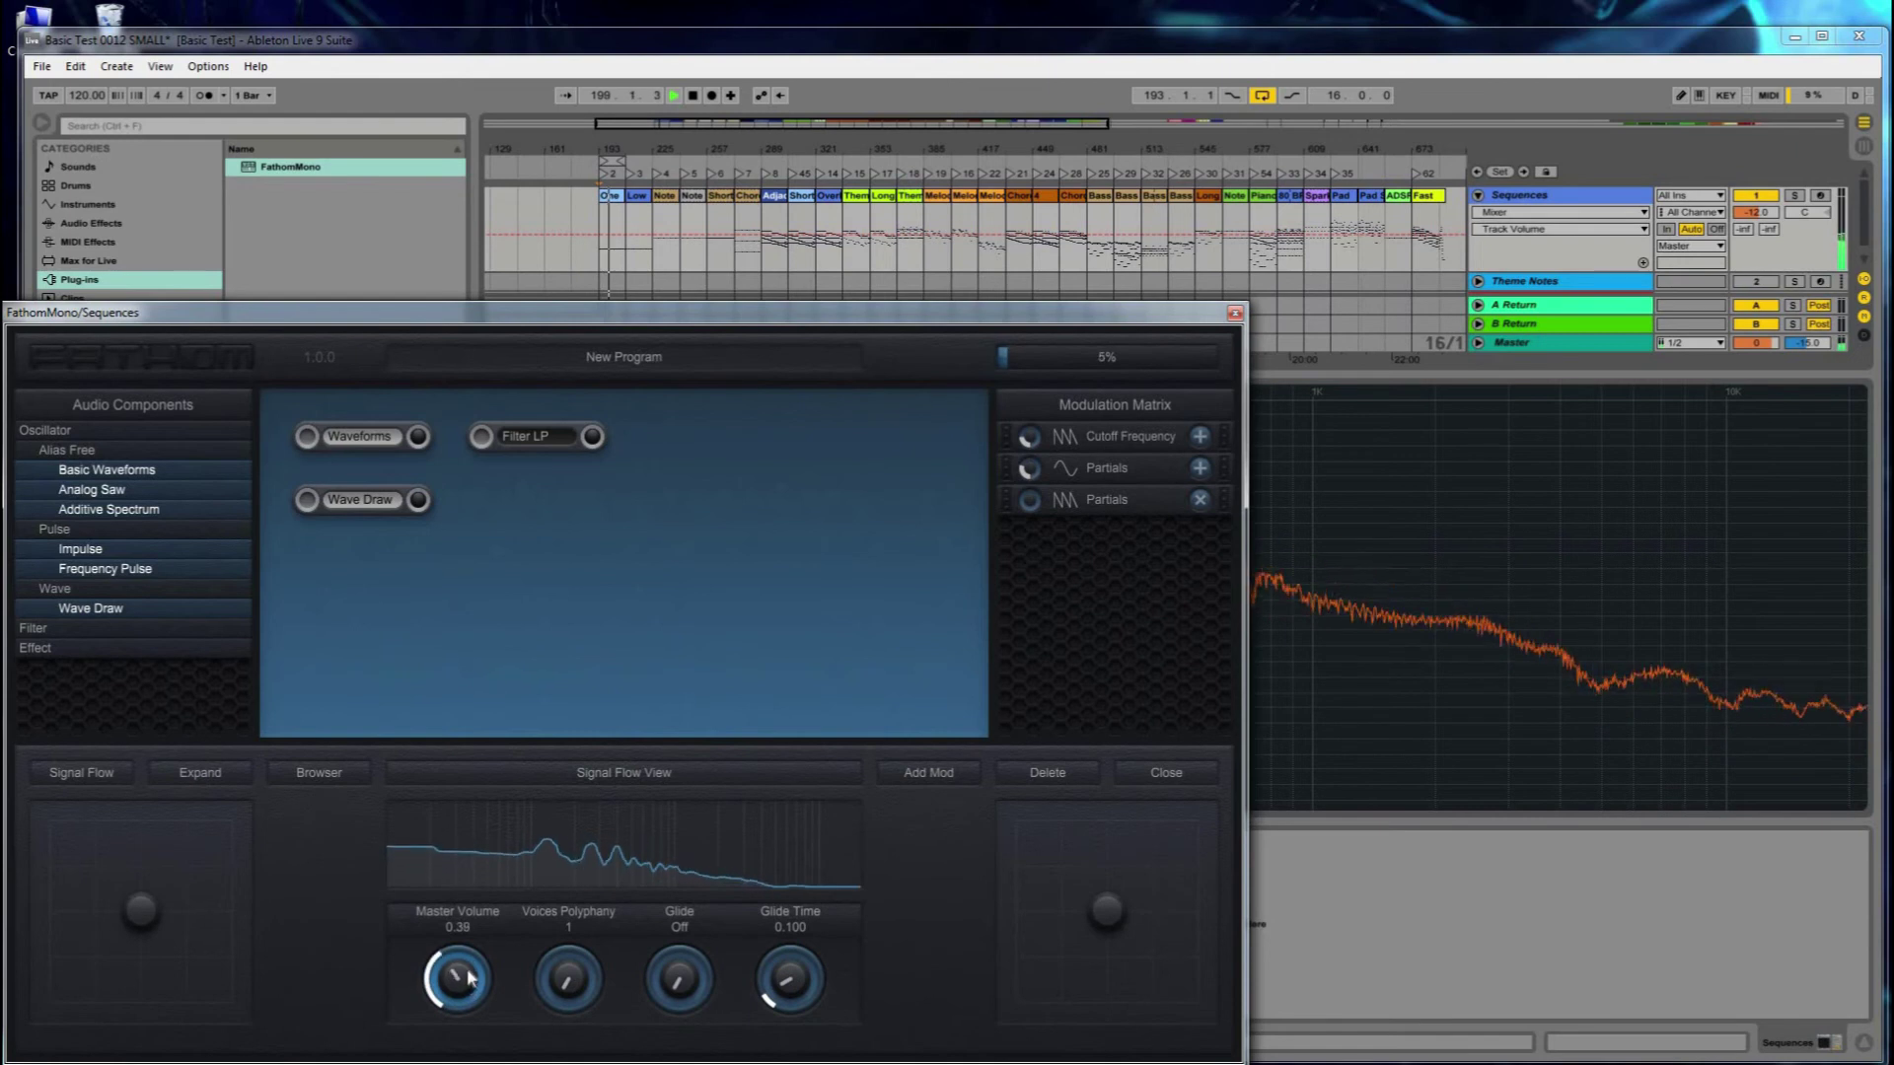
Set the Wave Draw oscillator's Partials to 12.00 and increase the LFO 1 modulation amount on Partials
{"action": "left_click", "coordinate": [357, 499]}
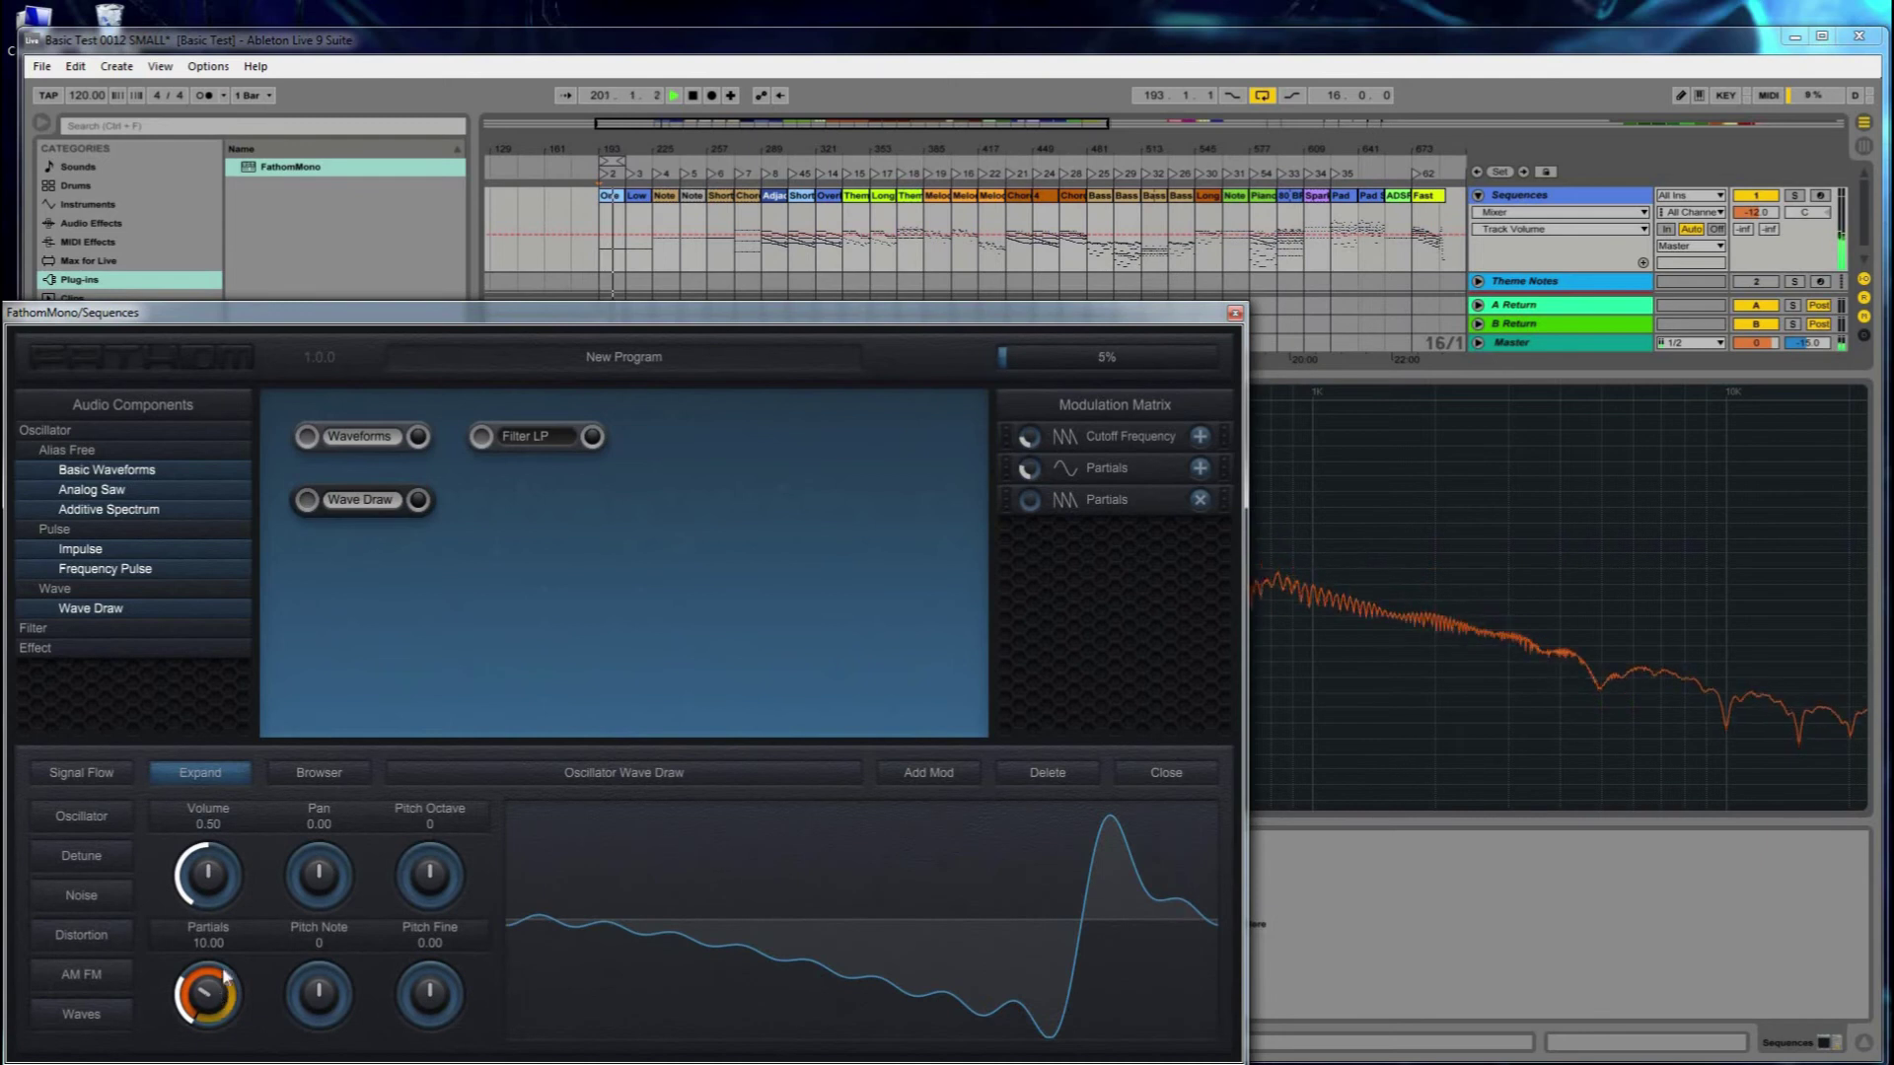
{"action": "left_click_drag", "start_coordinate": [219, 998], "coordinate": [219, 997]}
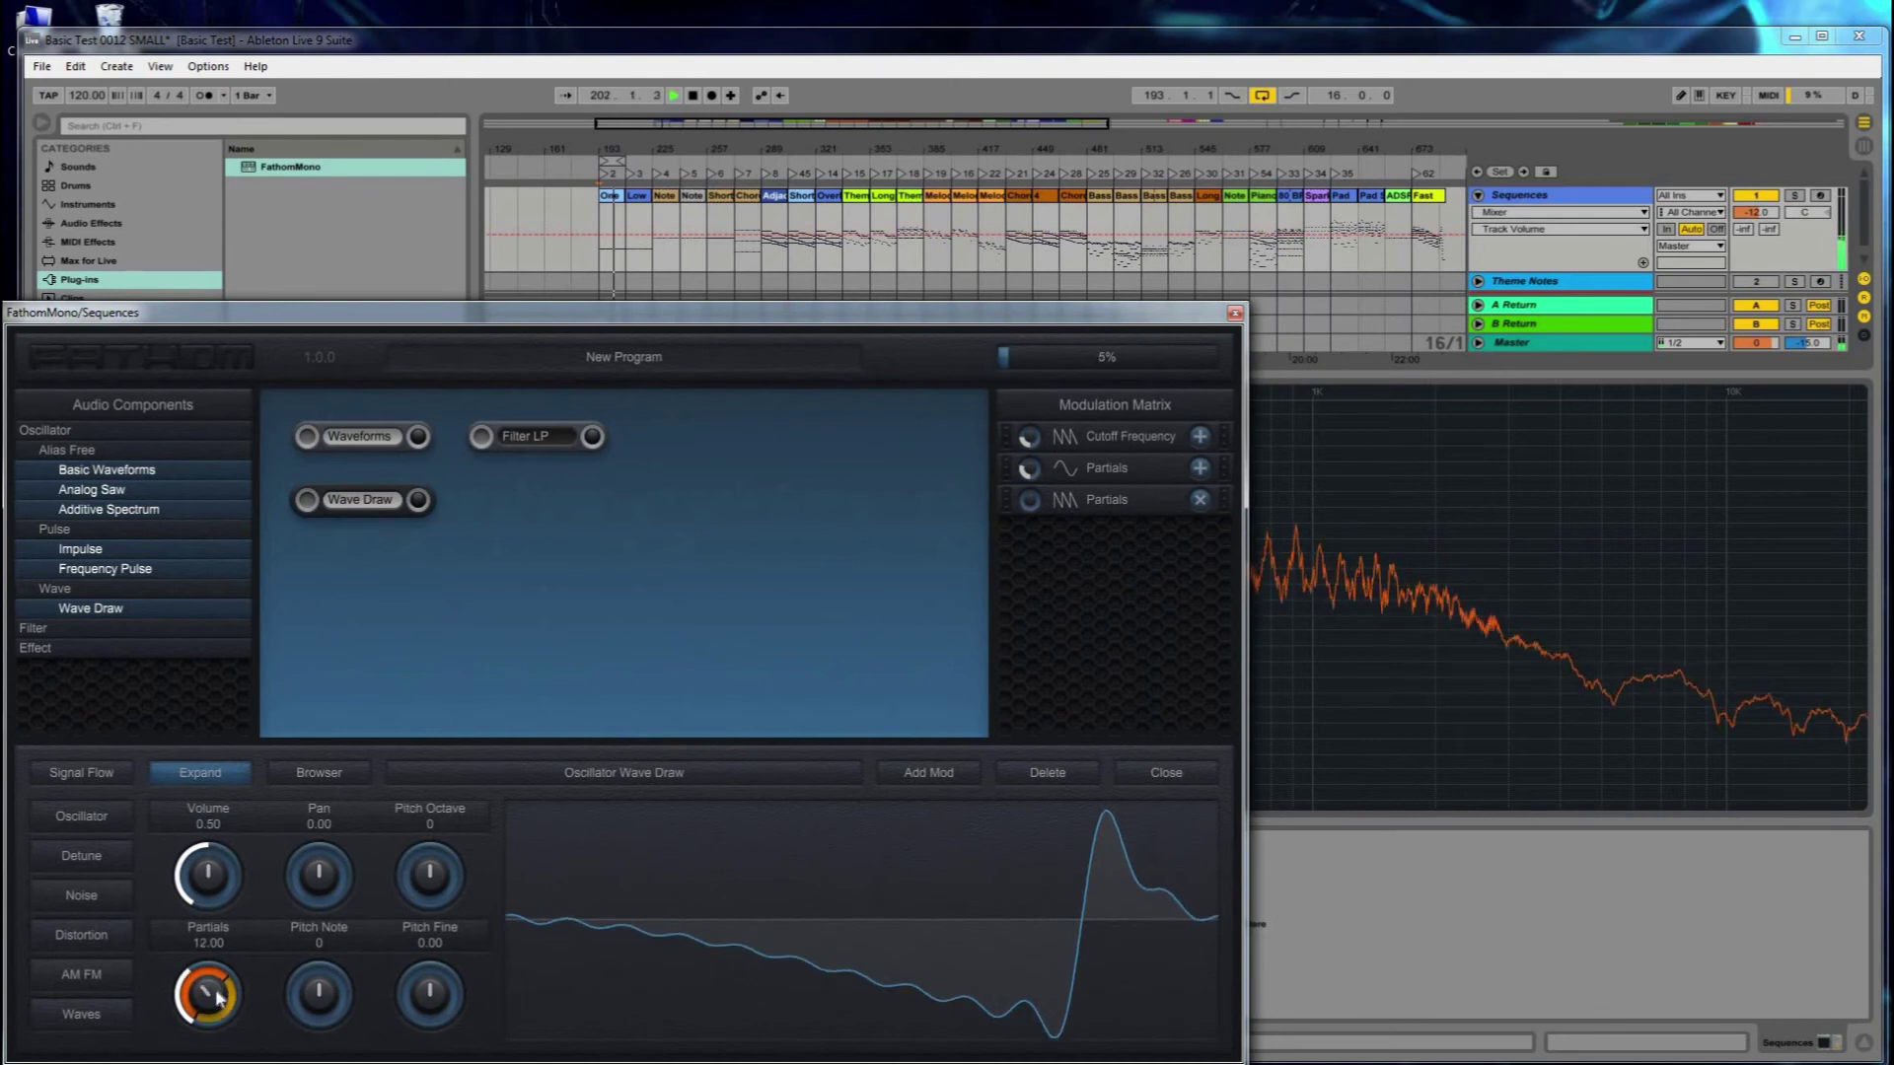
{"action": "left_click", "coordinate": [1032, 472]}
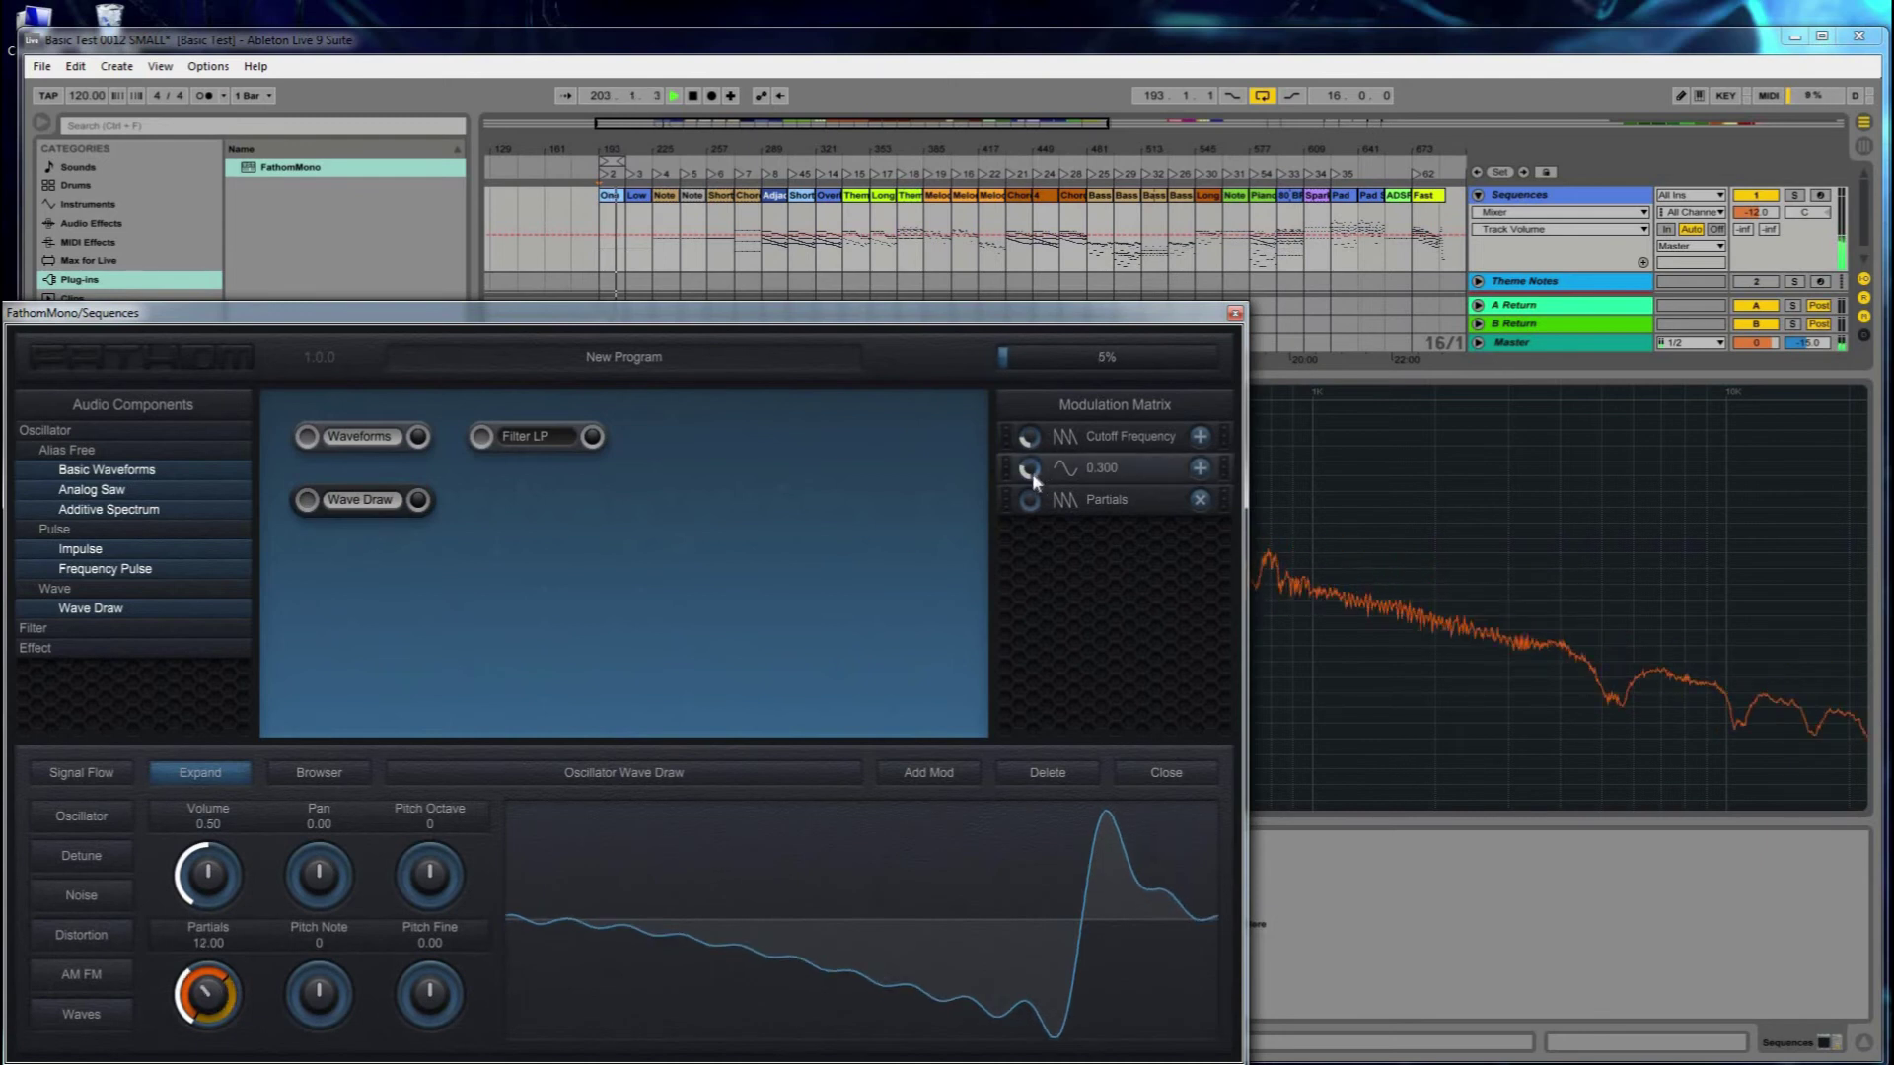
{"action": "left_click_drag", "start_coordinate": [1032, 472], "coordinate": [1032, 470]}
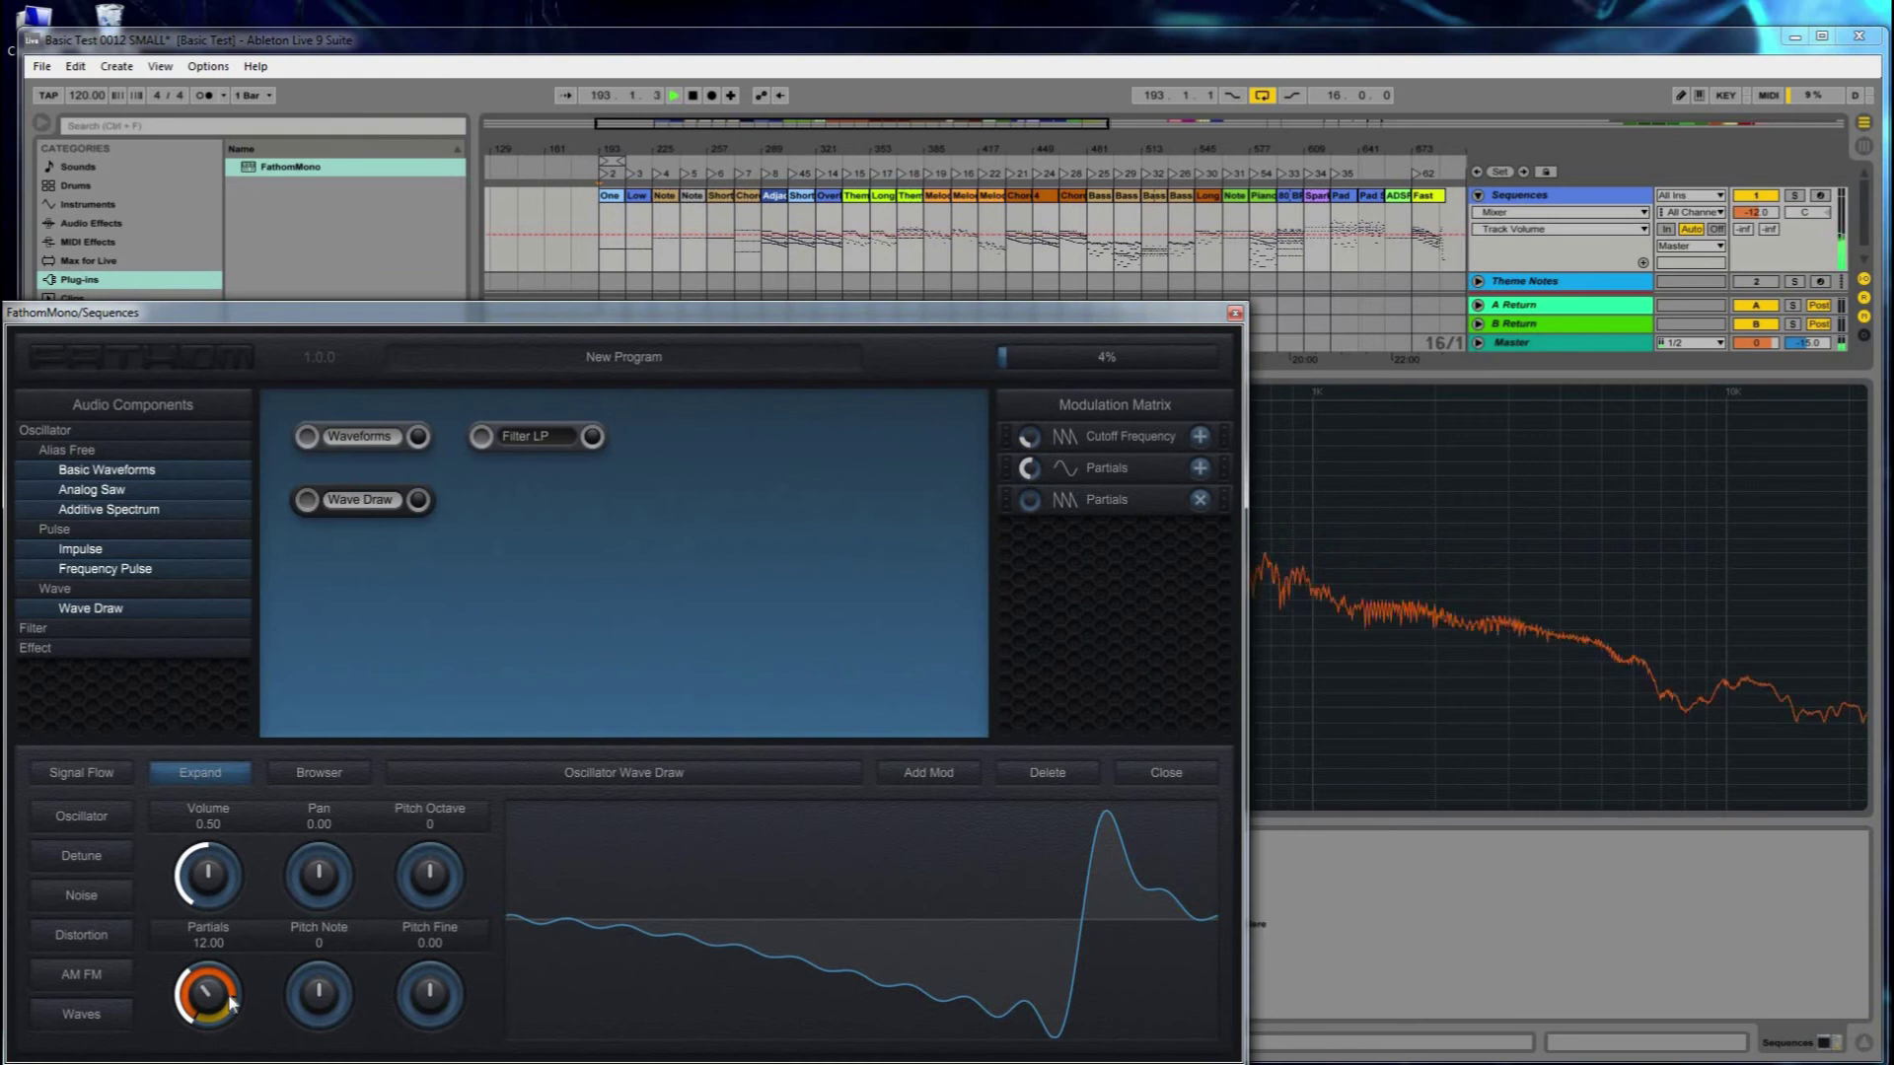
{"action": "mouse_move", "coordinate": [1036, 471]}
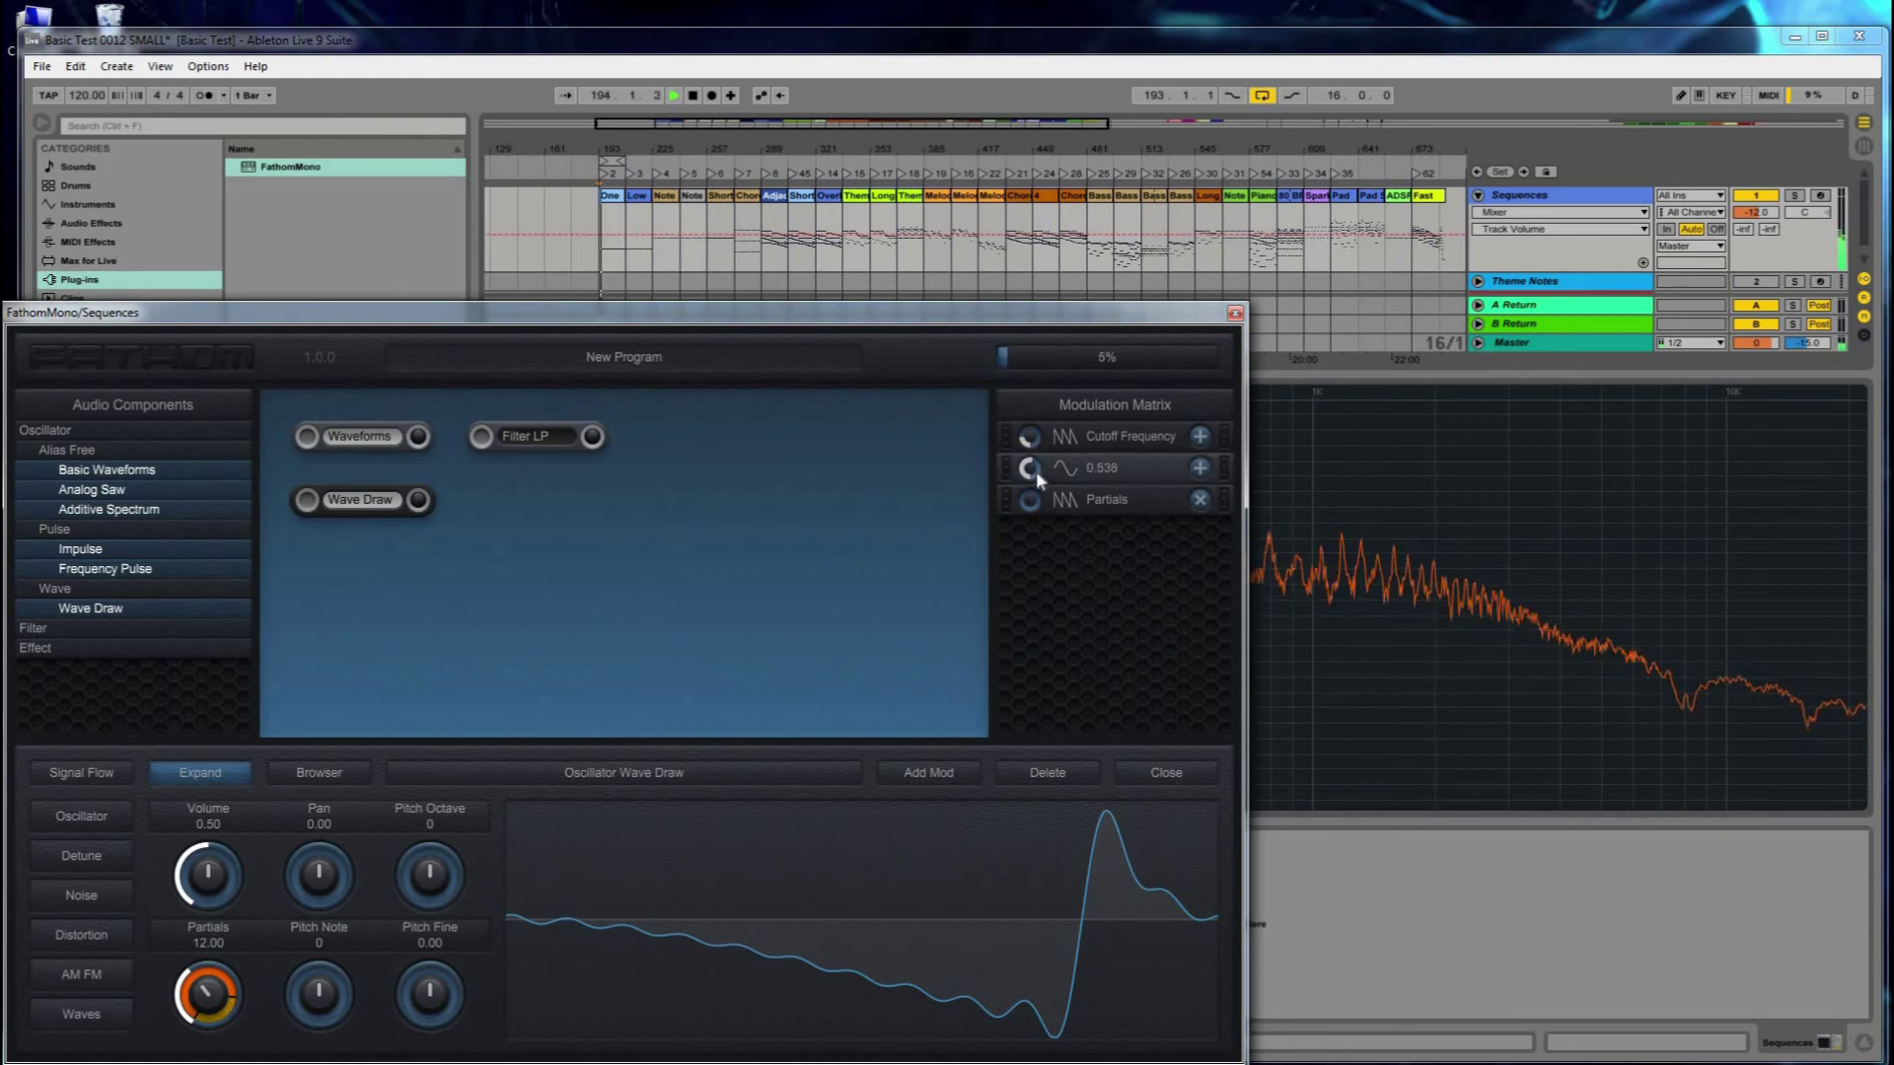
{"action": "left_click_drag", "start_coordinate": [1039, 462], "coordinate": [1043, 455]}
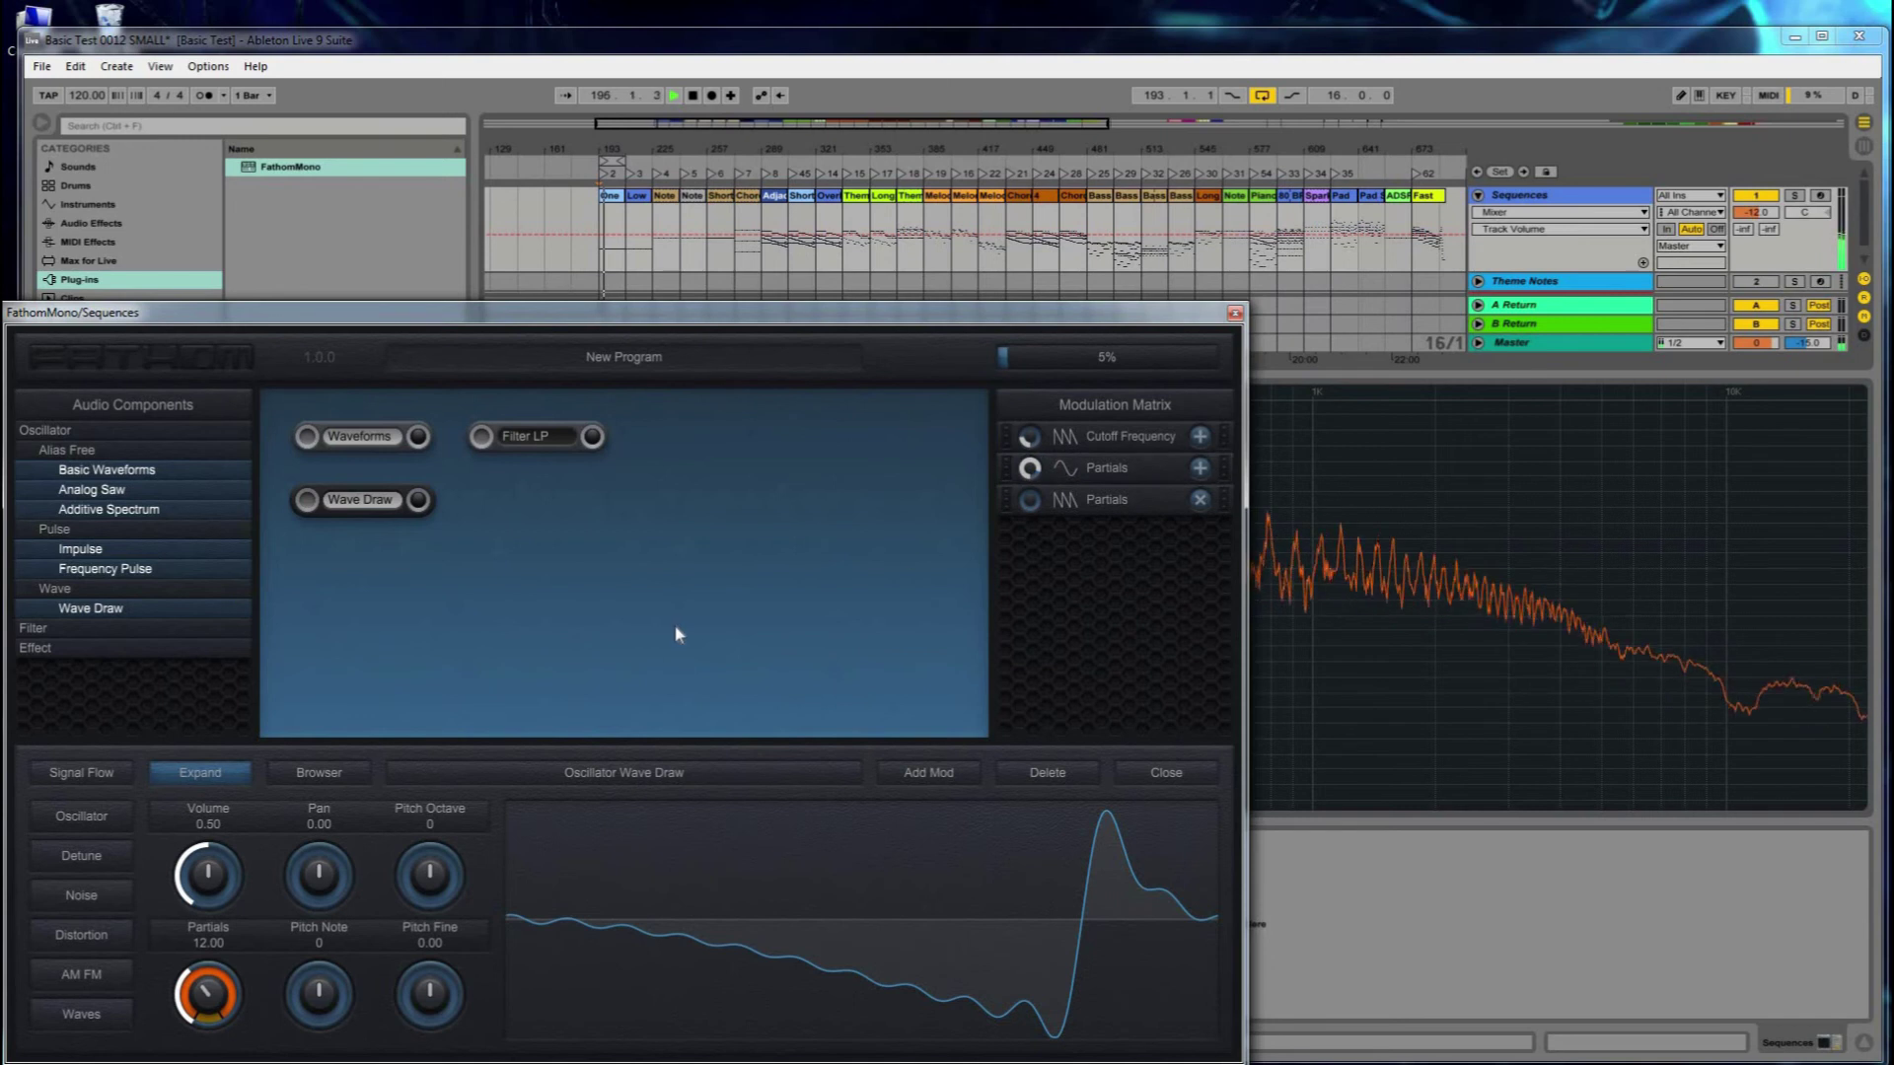
Open the Wave Draw waveform editor and redraw the curve with a flatter start, a smooth deep trough and a steep full-height rising edge
{"action": "left_click", "coordinate": [608, 858]}
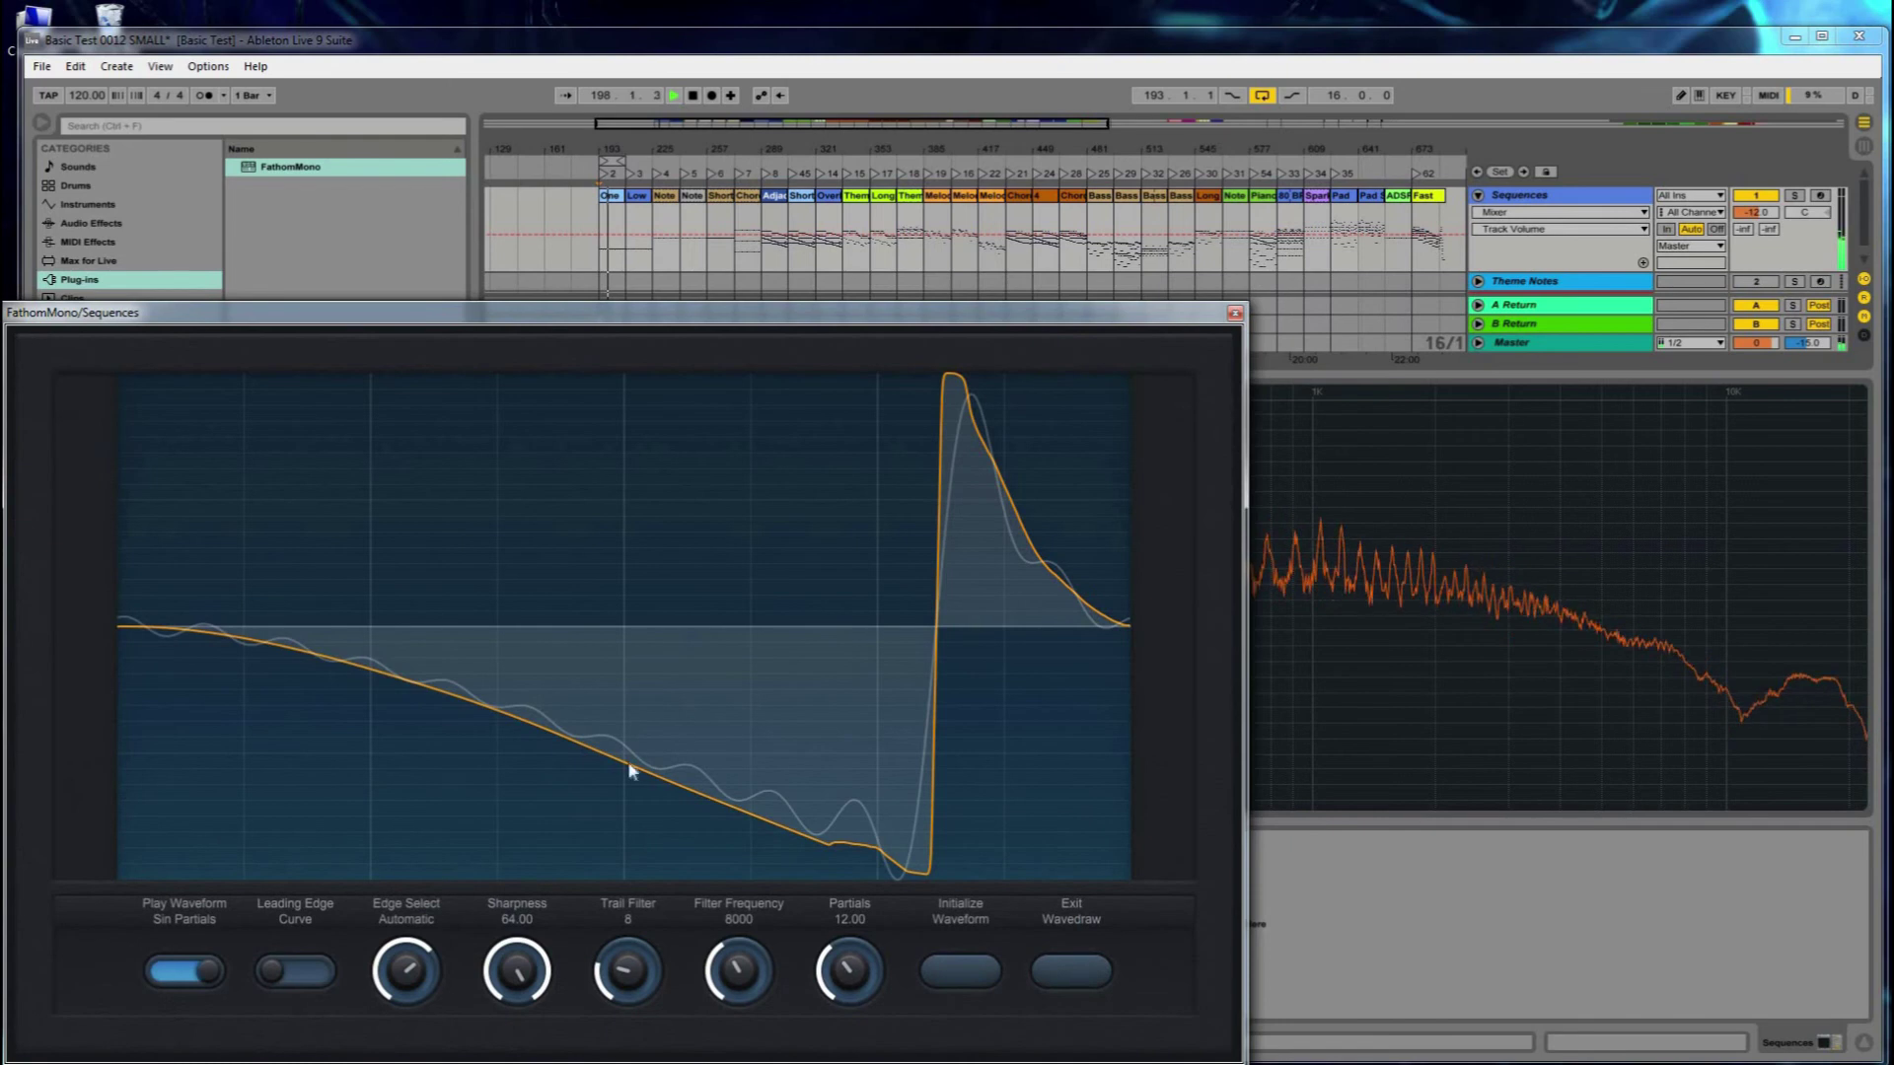
{"action": "left_click_drag", "start_coordinate": [120, 631], "coordinate": [258, 623]}
{"action": "mouse_move", "coordinate": [575, 719]}
{"action": "left_mouse_down"}
{"action": "mouse_move", "coordinate": [813, 850]}
{"action": "mouse_move", "coordinate": [933, 875]}
{"action": "left_mouse_up"}
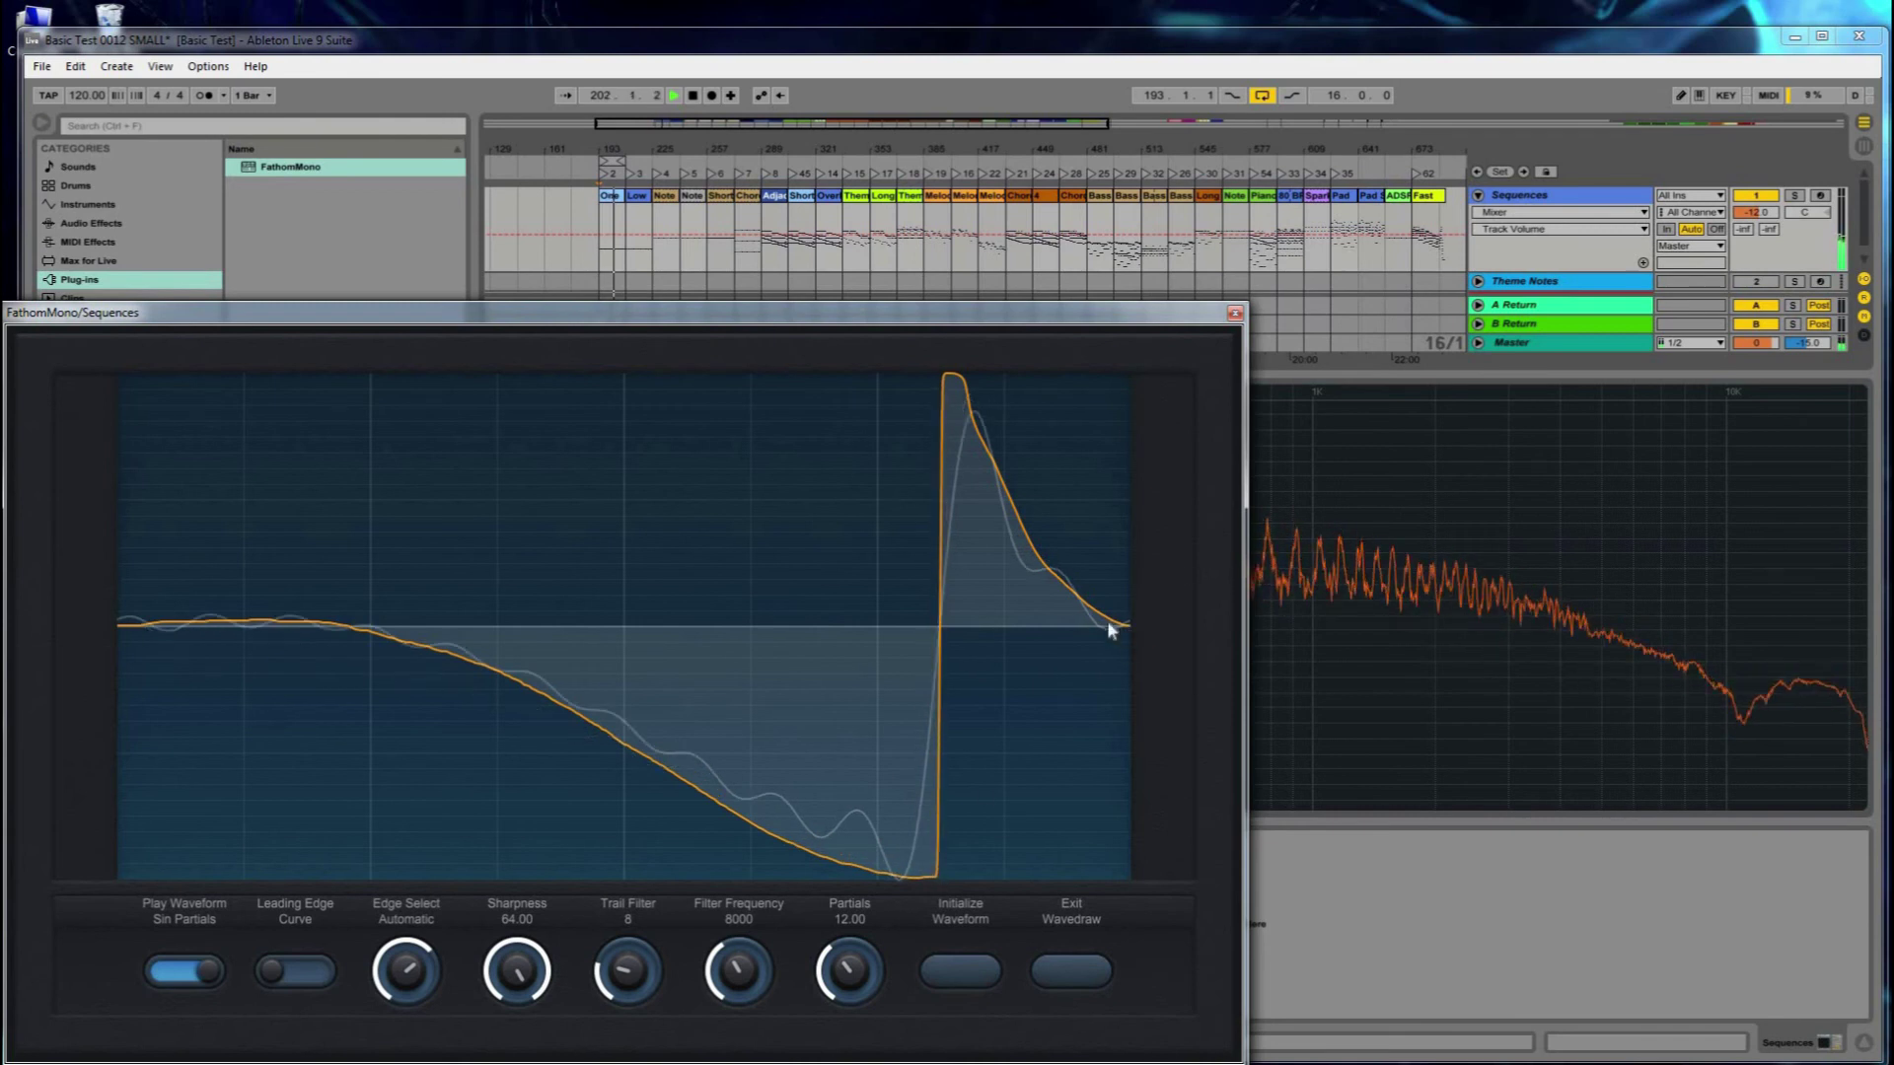
{"action": "mouse_move", "coordinate": [1029, 525]}
{"action": "left_mouse_down"}
{"action": "mouse_move", "coordinate": [976, 389]}
{"action": "mouse_move", "coordinate": [926, 369]}
{"action": "left_mouse_up"}
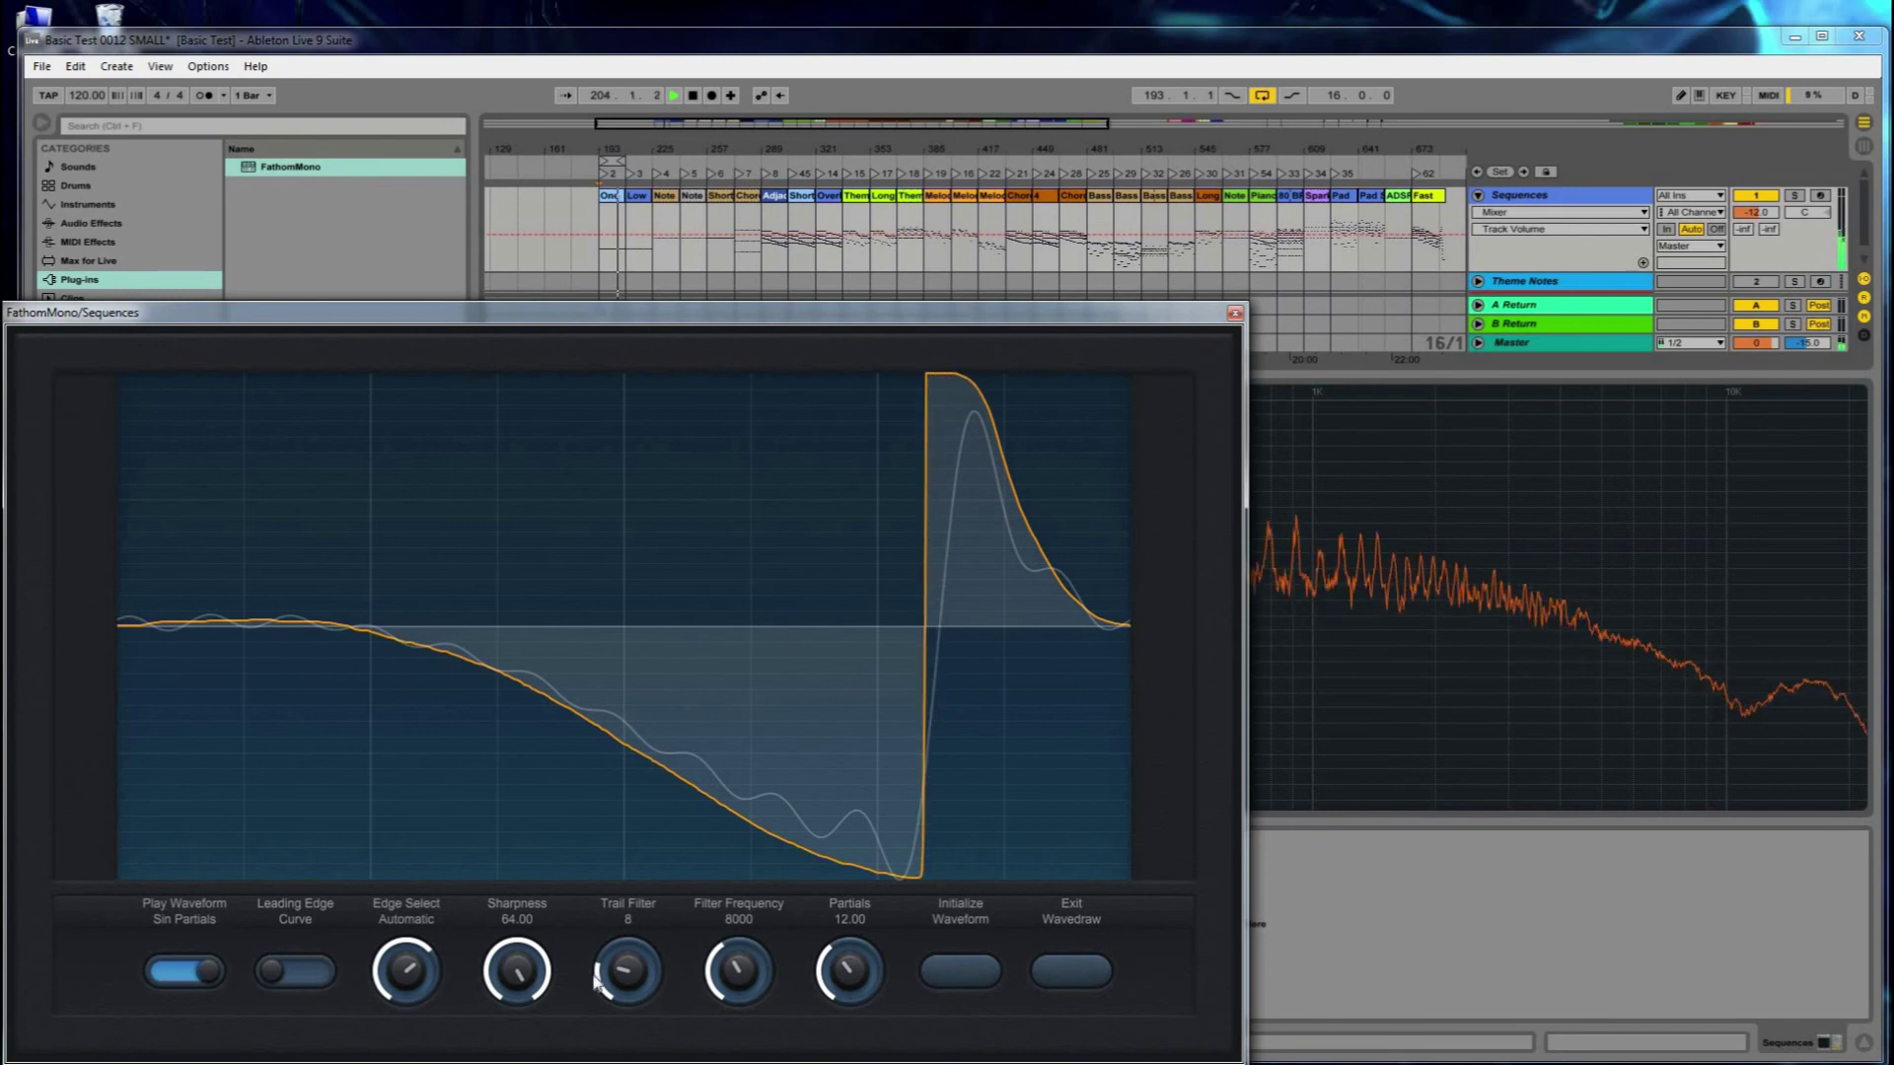
Set the Sharpness to 32.00 and add two narrow upward peaks to the waveform's trough before the steep edge
{"action": "left_click_drag", "start_coordinate": [526, 977], "coordinate": [521, 986]}
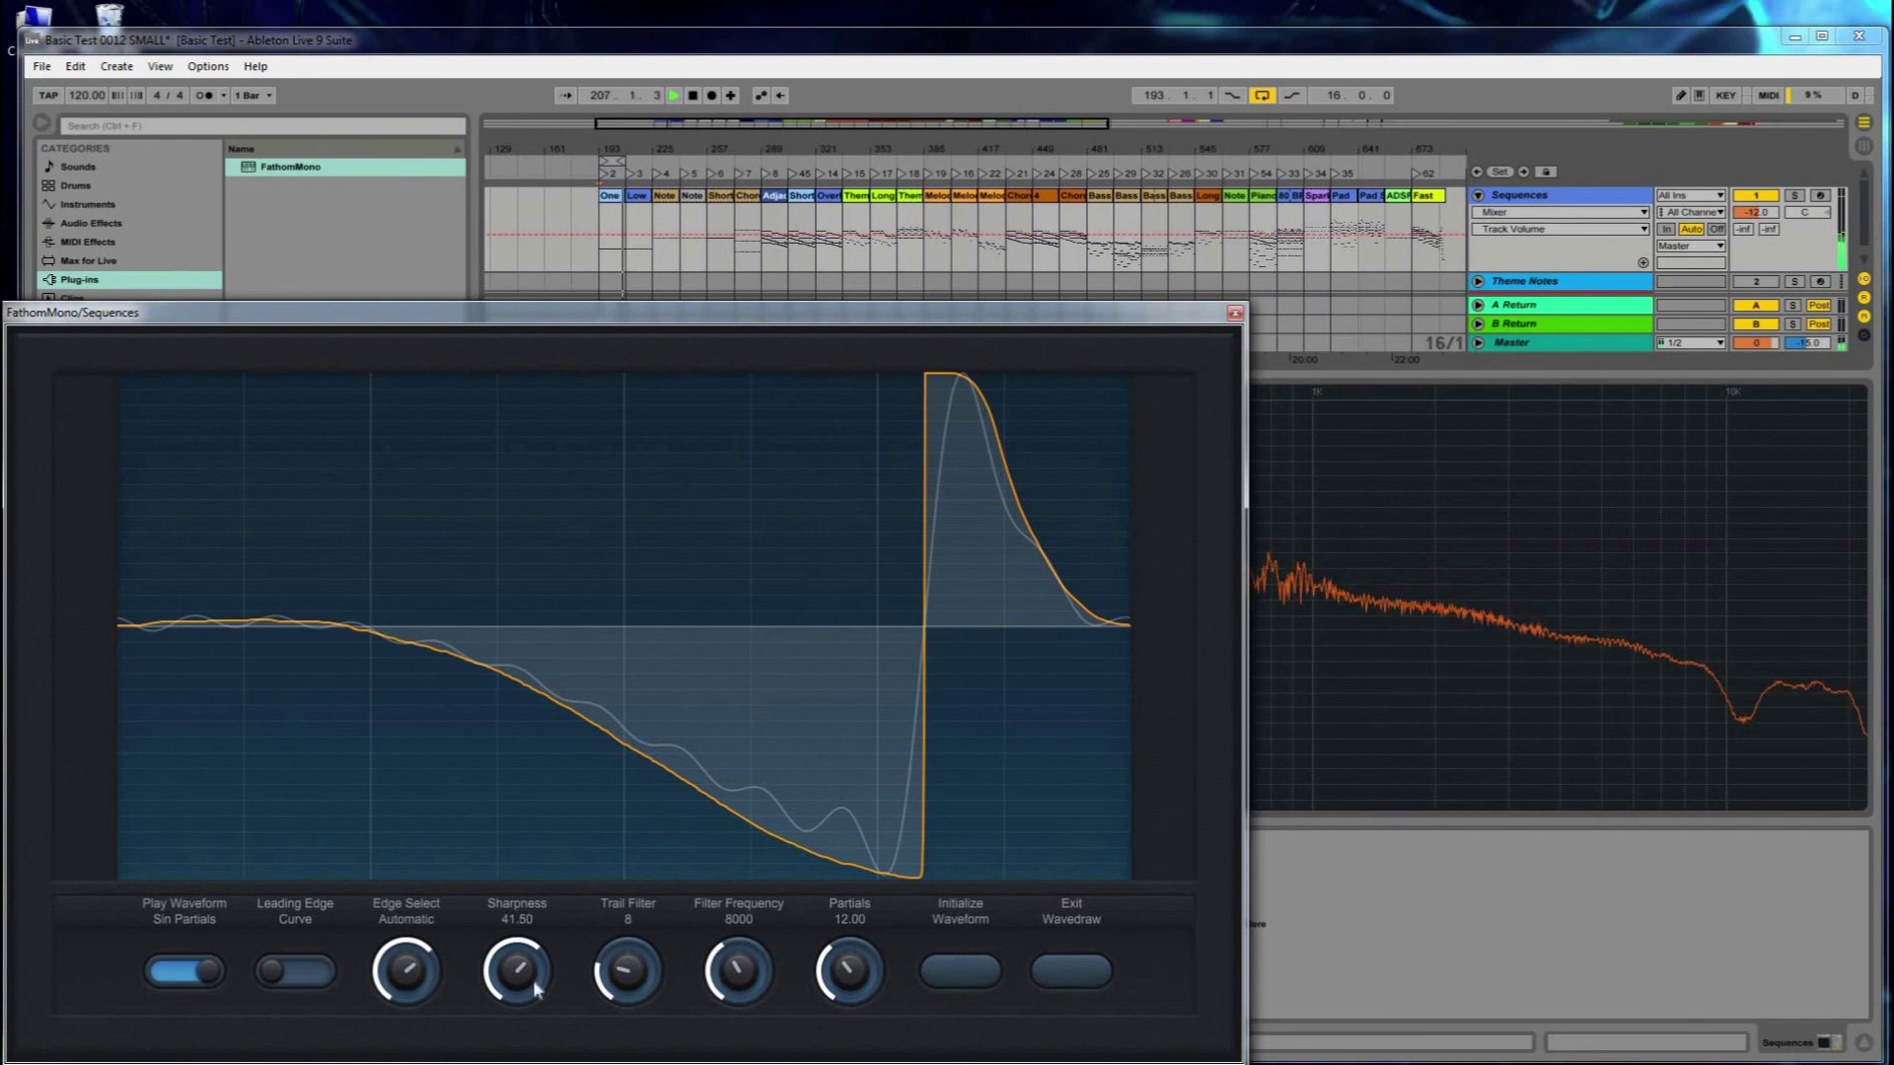
{"action": "left_click_drag", "start_coordinate": [520, 976], "coordinate": [518, 979]}
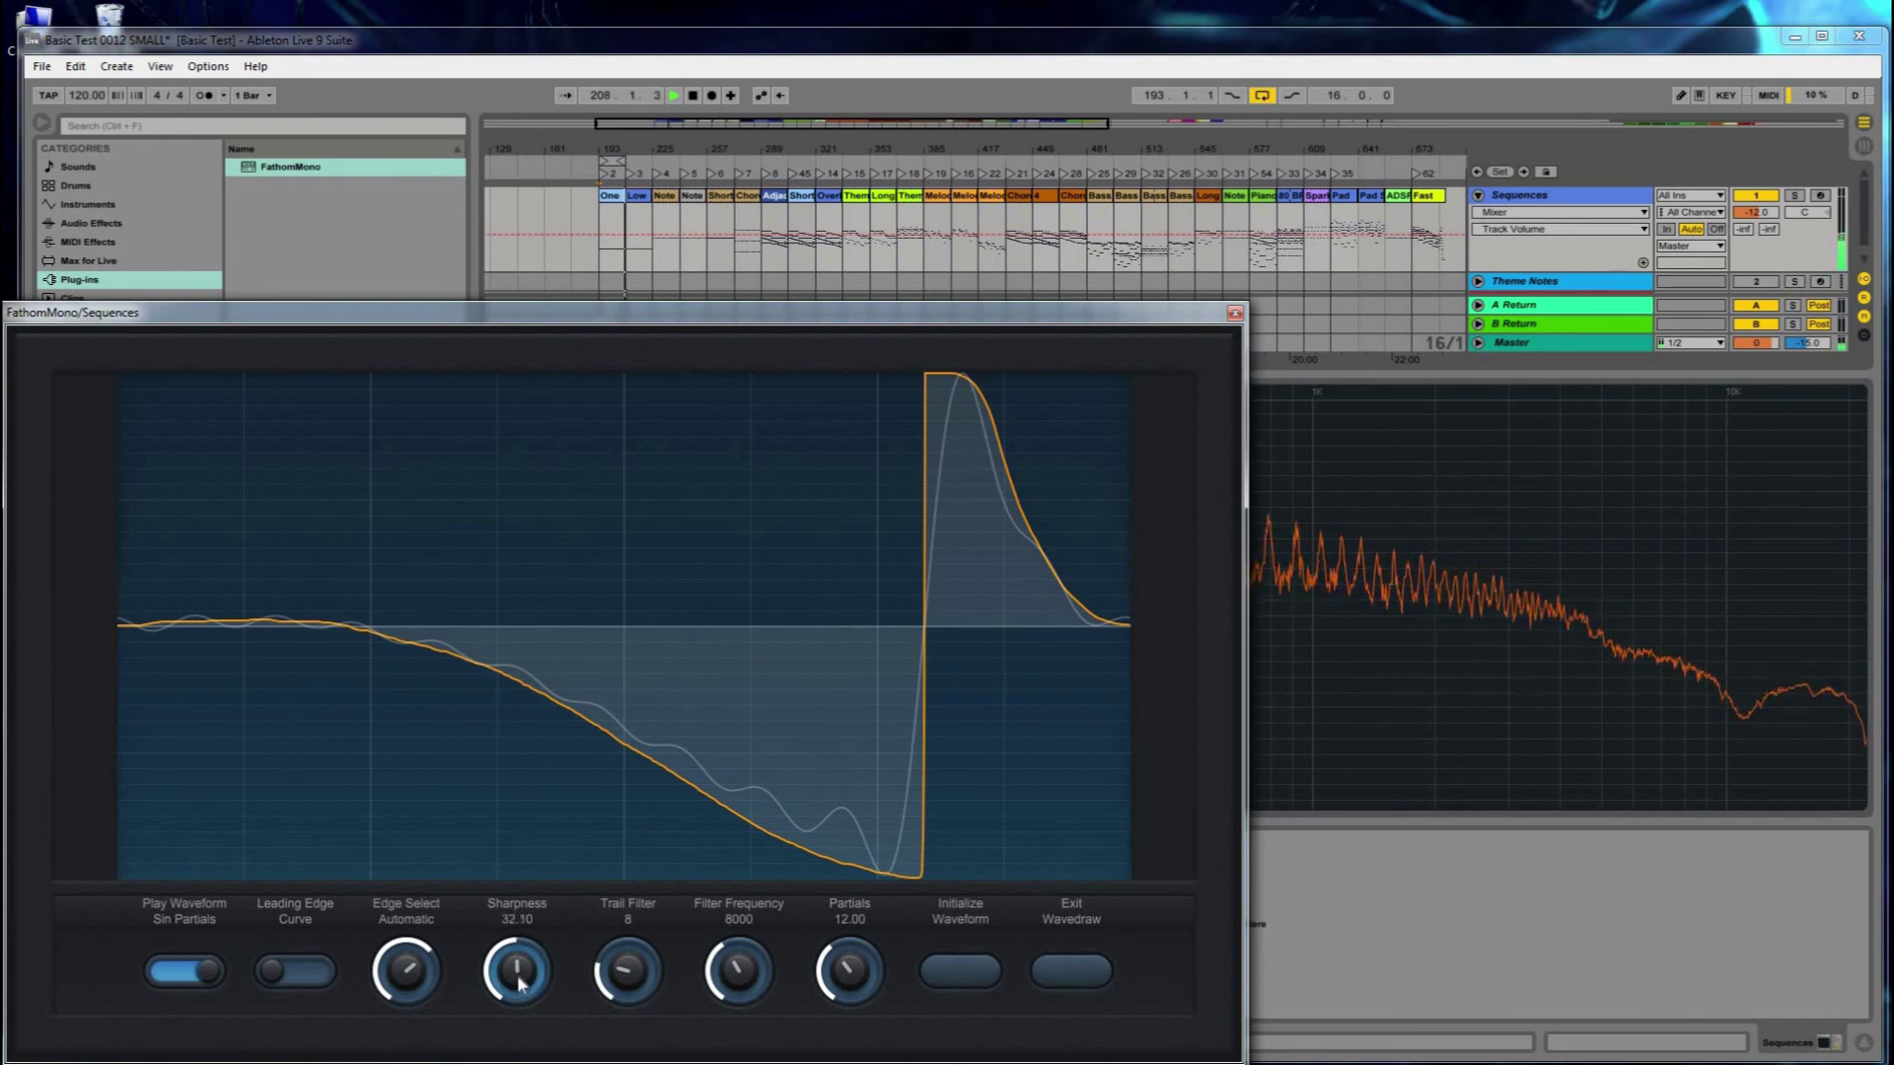
{"action": "left_click", "coordinate": [845, 511]}
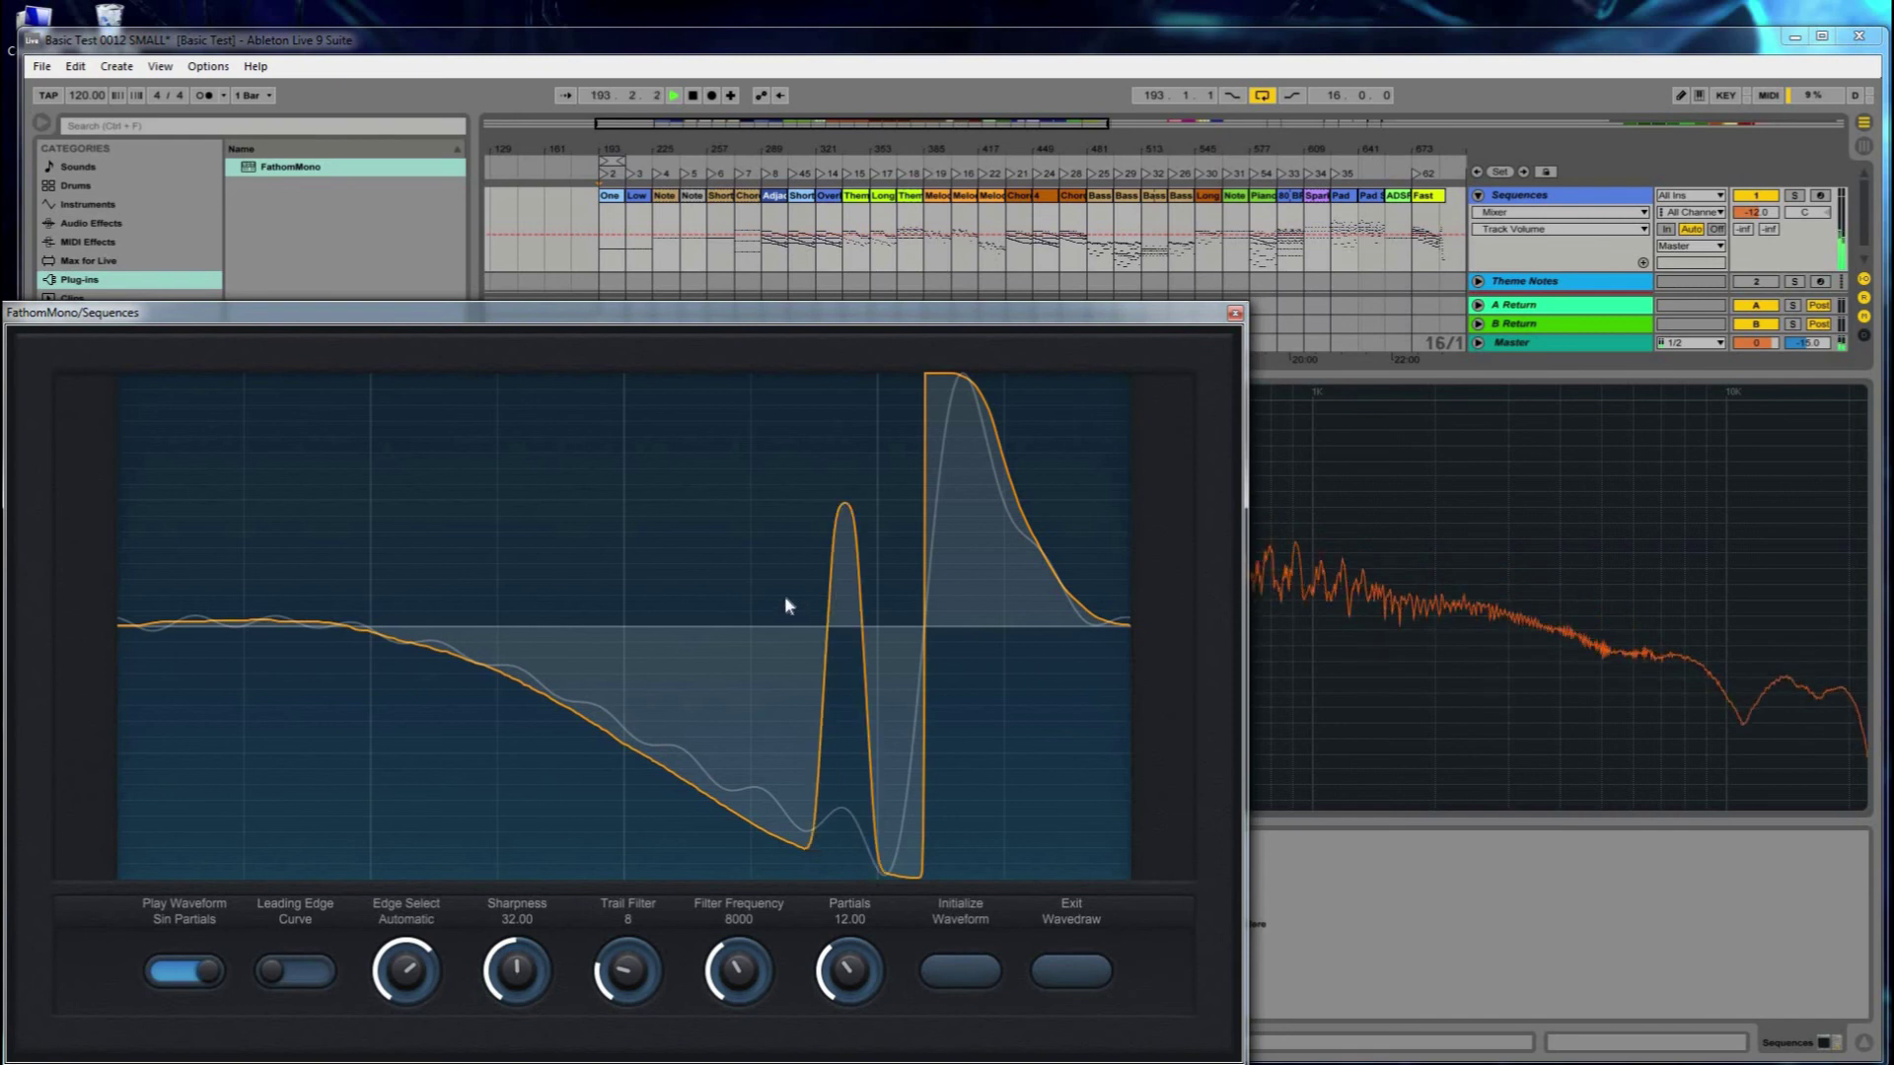
{"action": "left_click", "coordinate": [724, 637]}
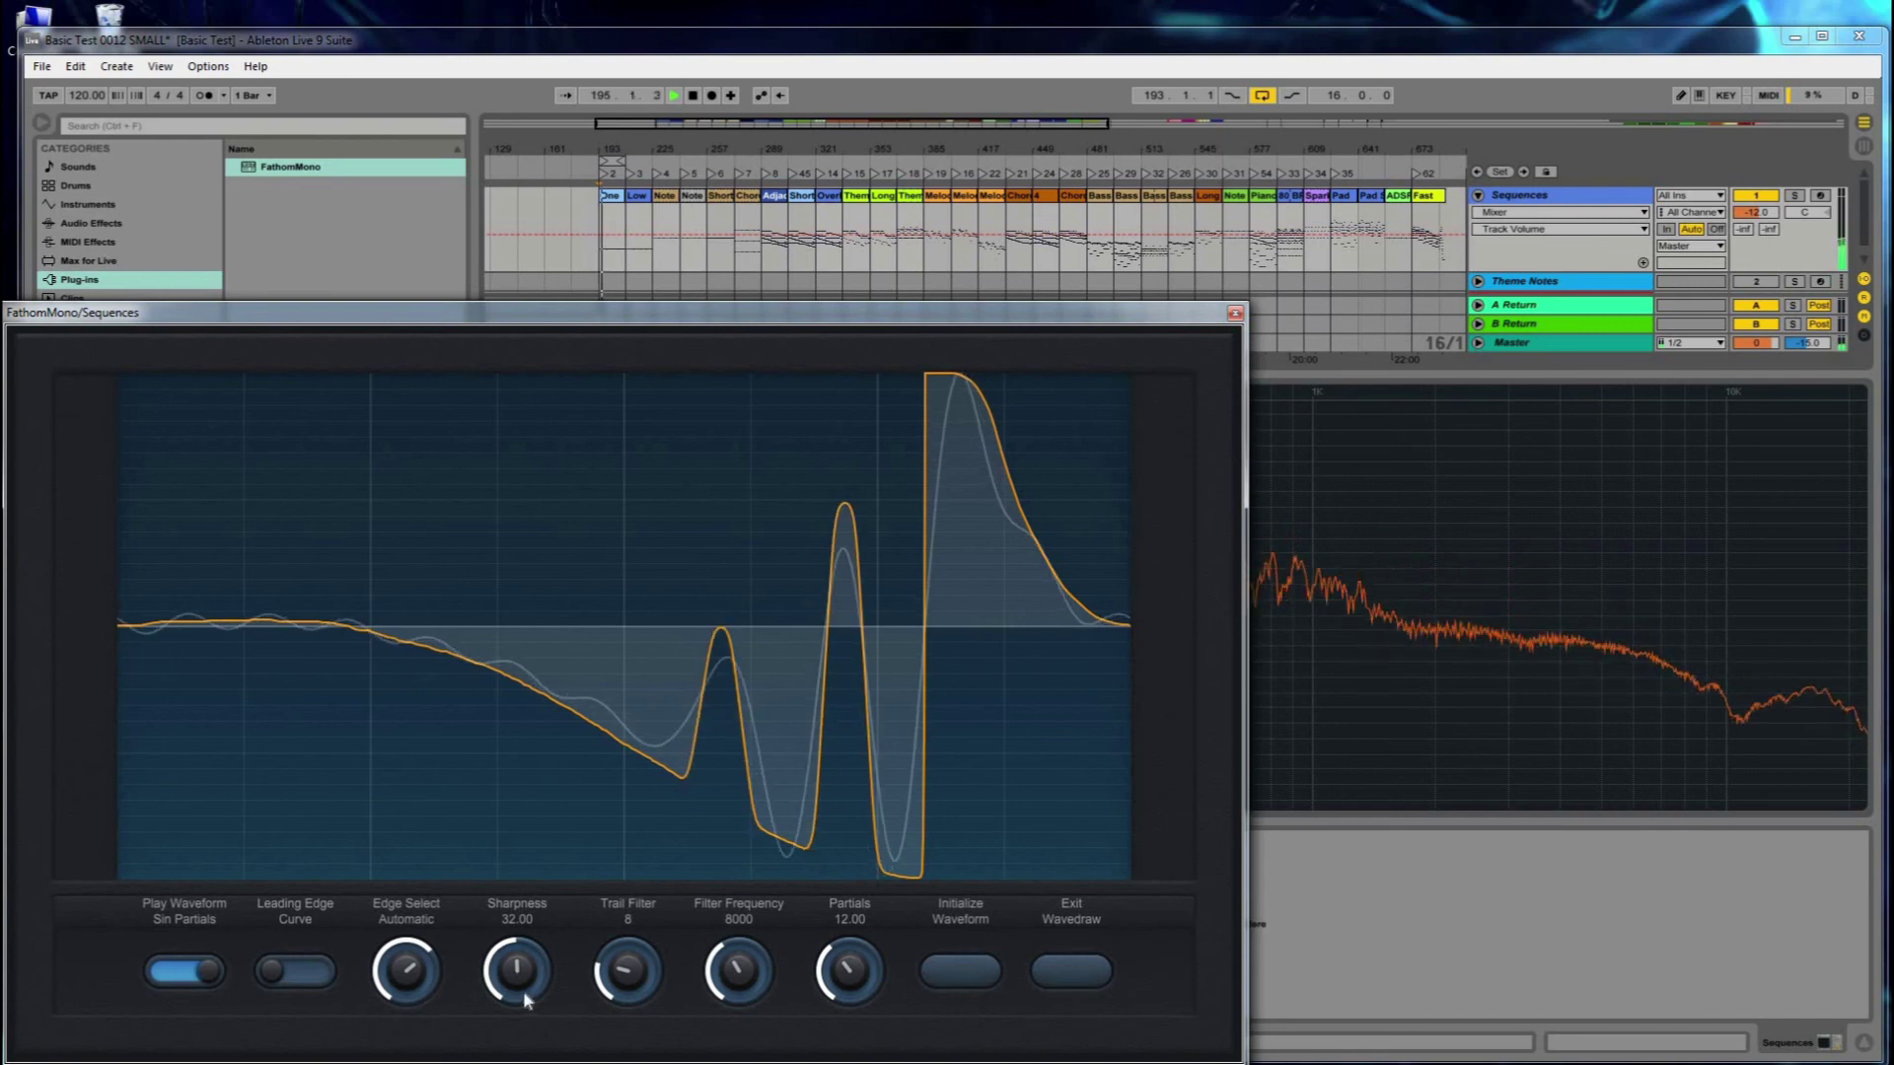
Set the Sharpness to 50.50, add a narrow downward spike just after the steep edge, and exit the waveform editor
{"action": "left_click_drag", "start_coordinate": [525, 970], "coordinate": [527, 965]}
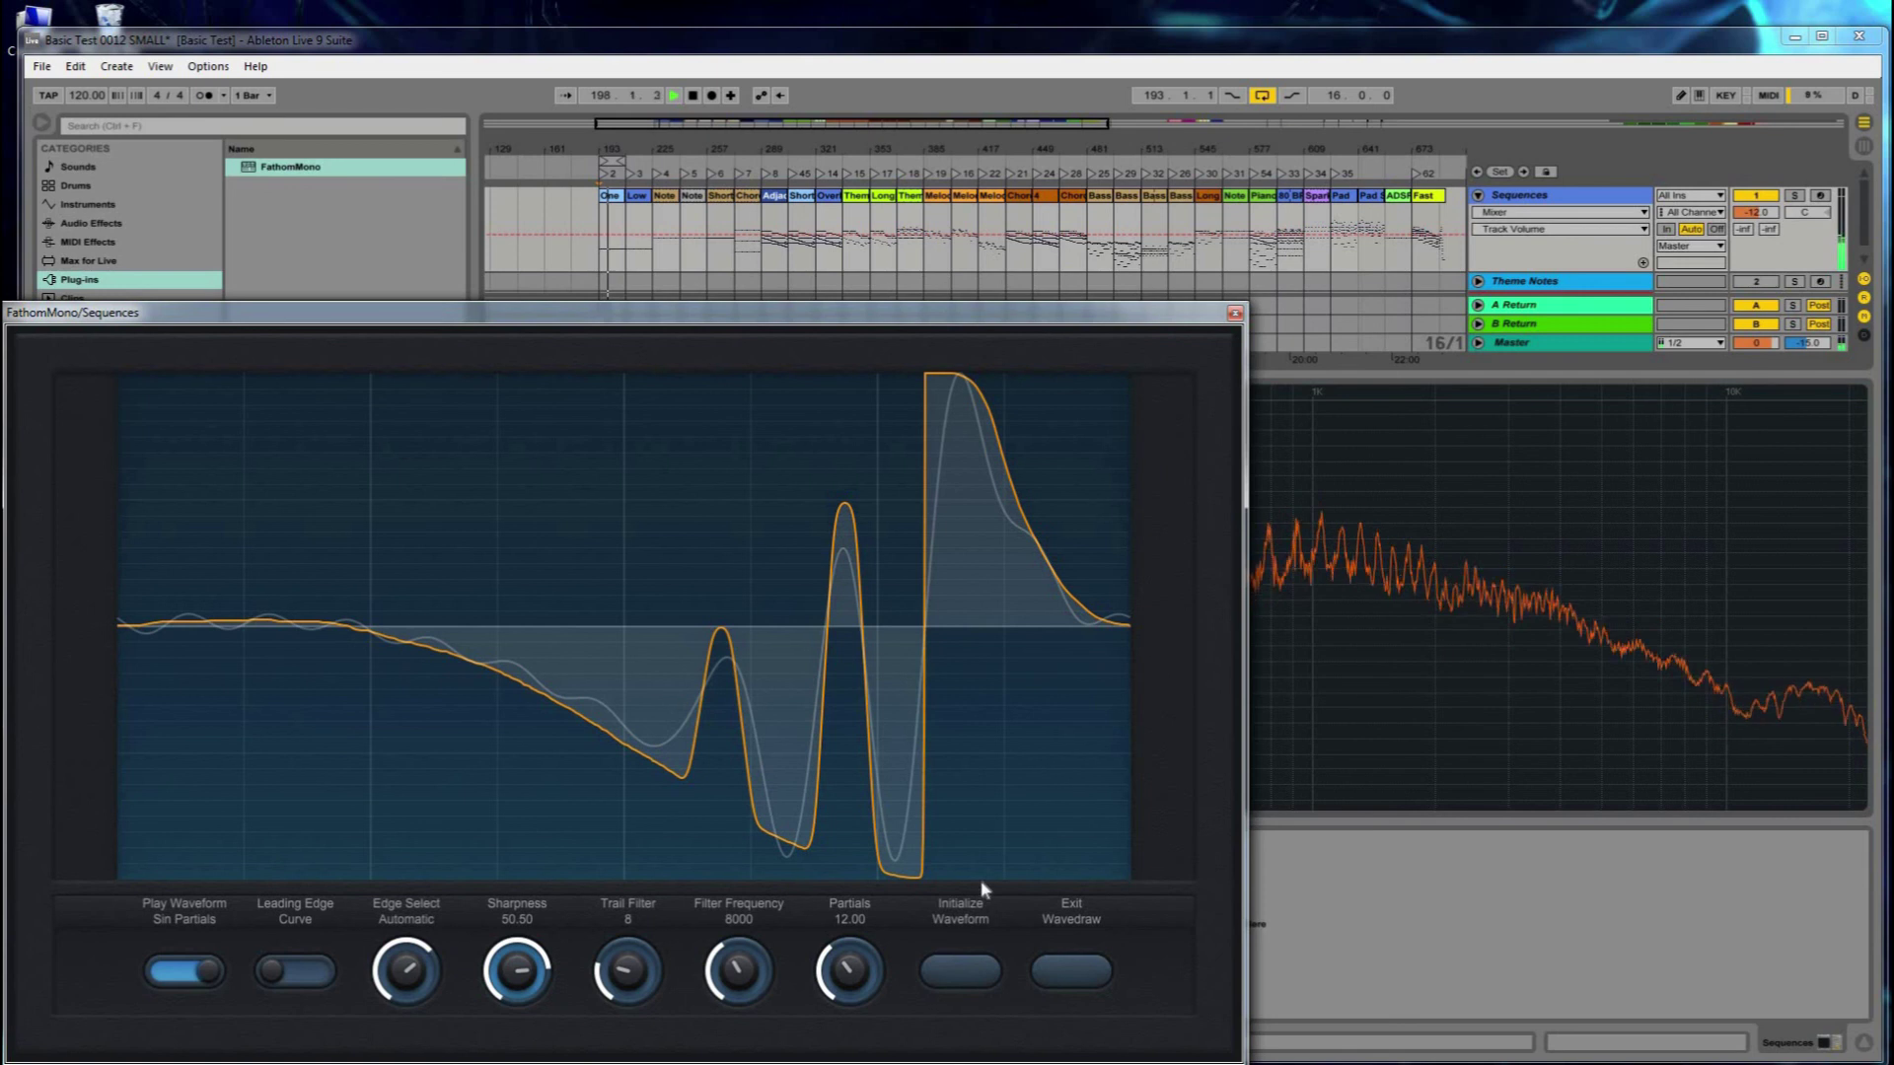
{"action": "left_click", "coordinate": [977, 784]}
{"action": "left_click", "coordinate": [1085, 976]}
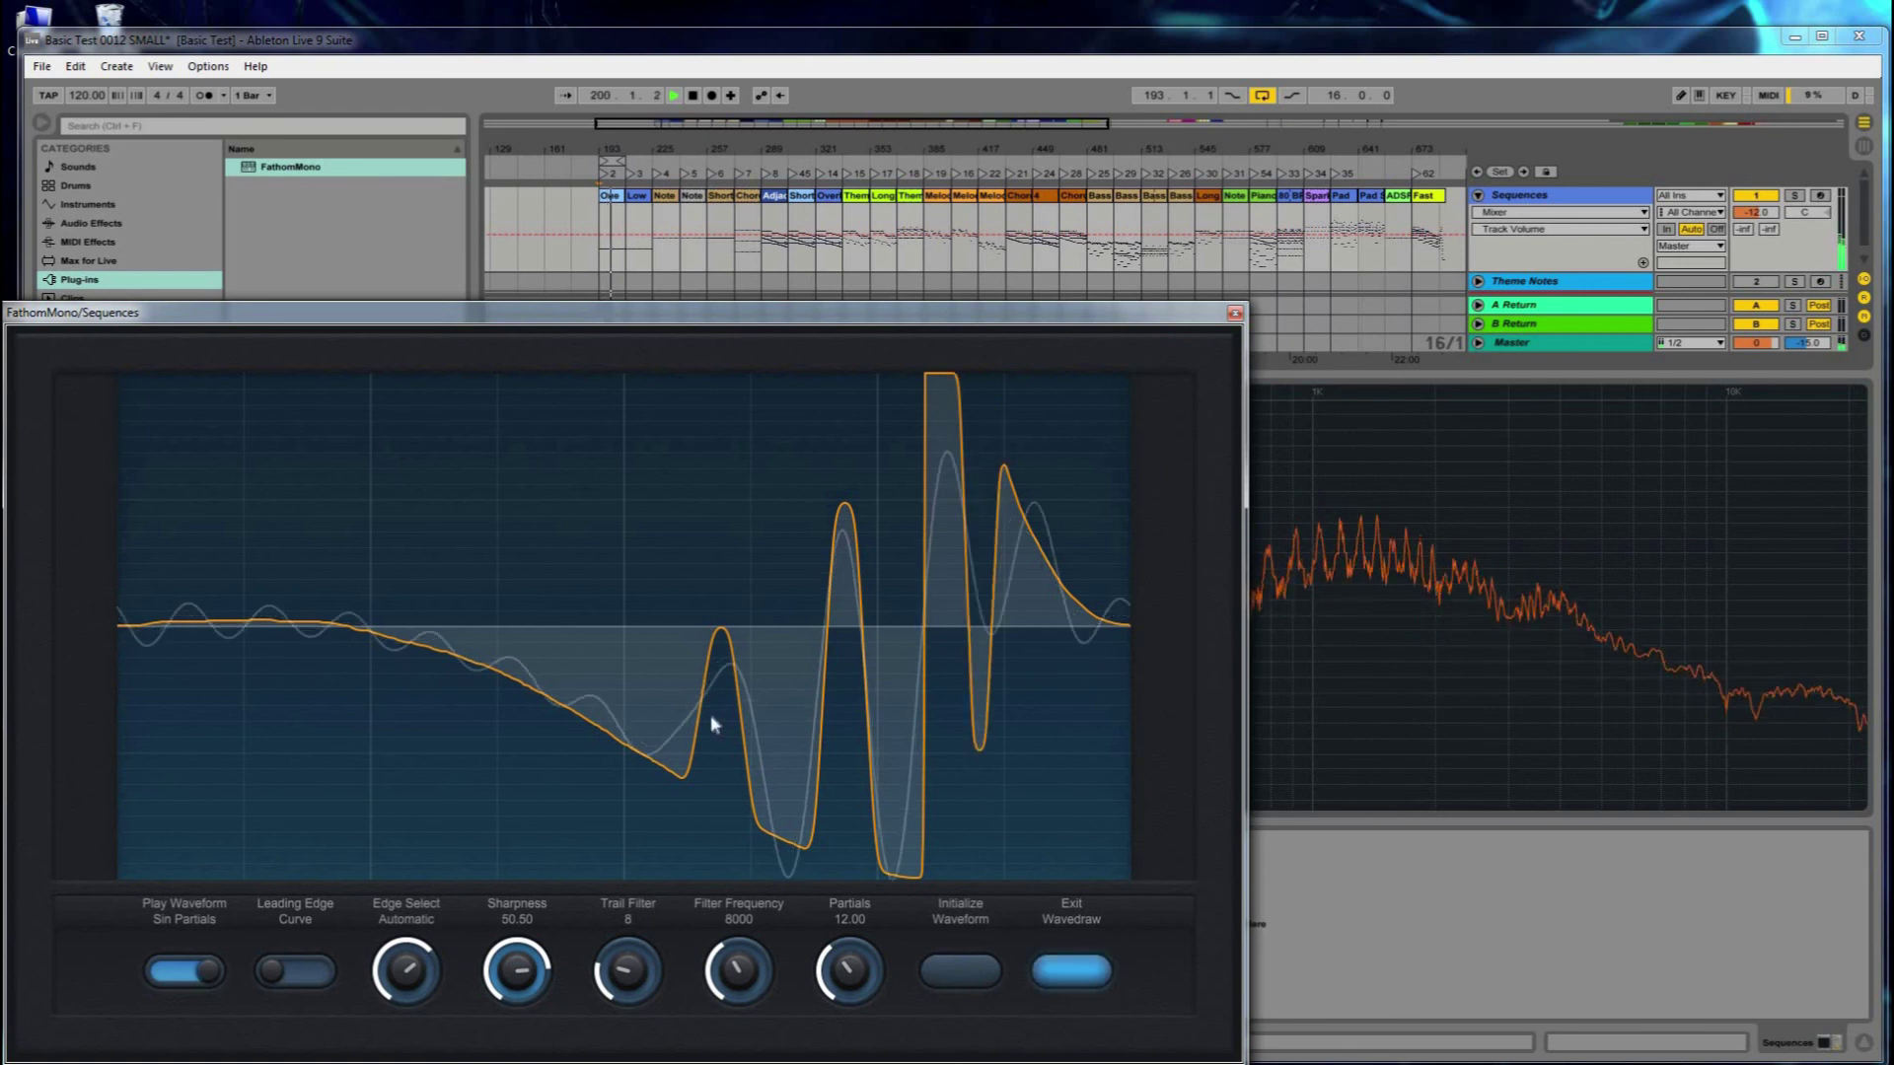